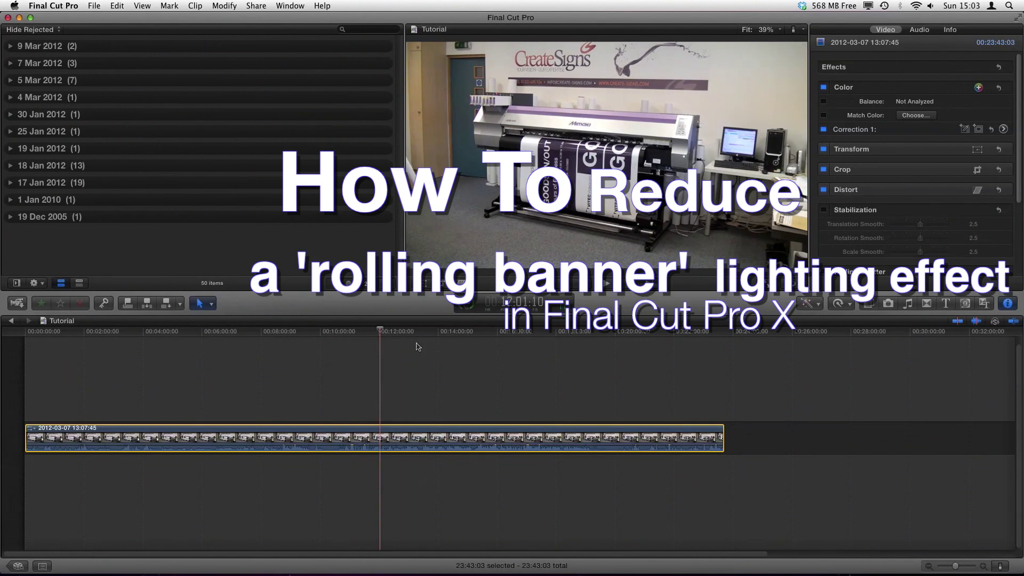
{"action": "left_click_drag", "start_coordinate": [381, 332], "coordinate": [621, 389]}
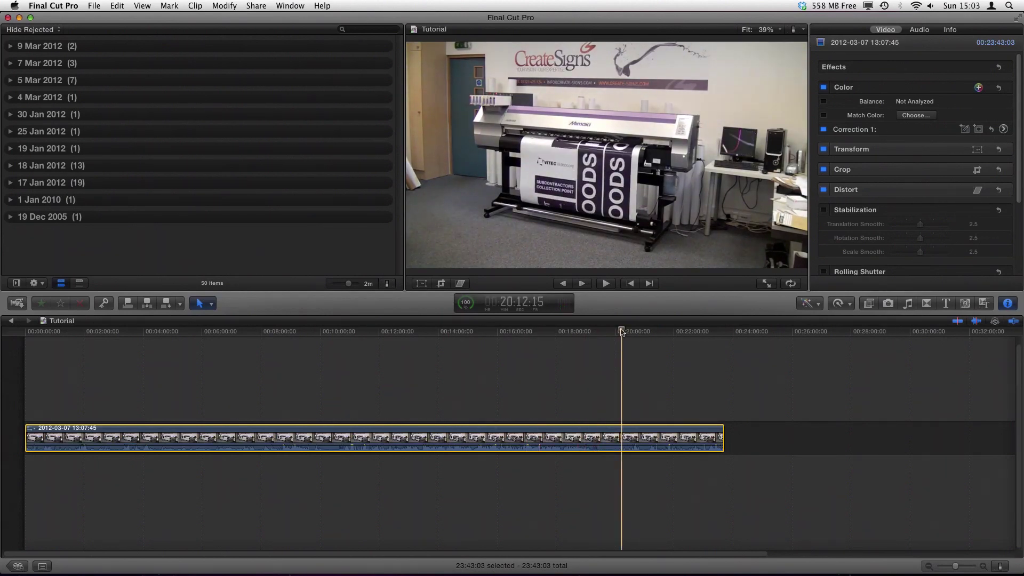
{"action": "left_click_drag", "start_coordinate": [850, 303], "coordinate": [601, 320]}
{"action": "left_click", "coordinate": [209, 304]}
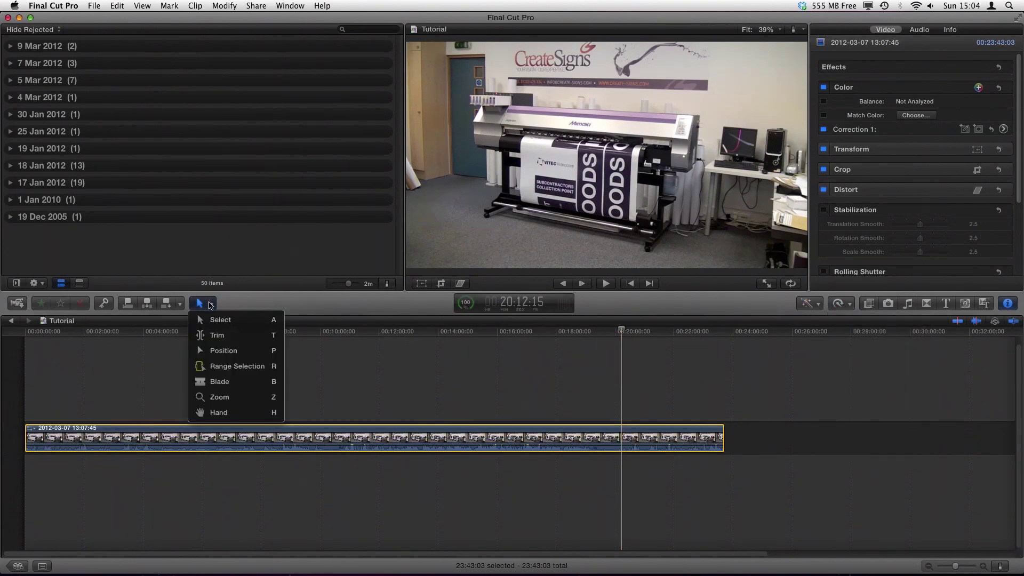
{"action": "left_click", "coordinate": [219, 381]}
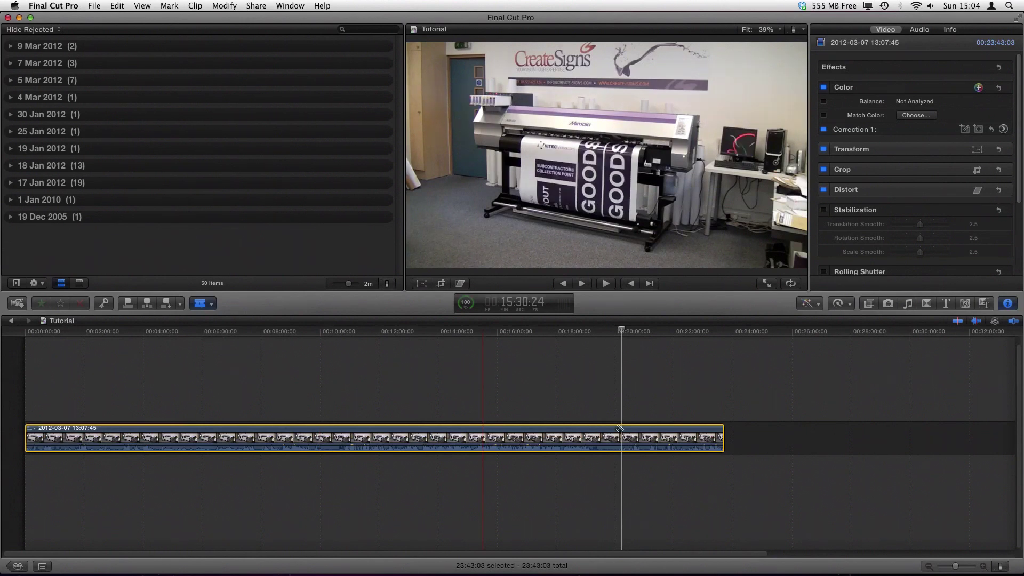
{"action": "left_click", "coordinate": [621, 428]}
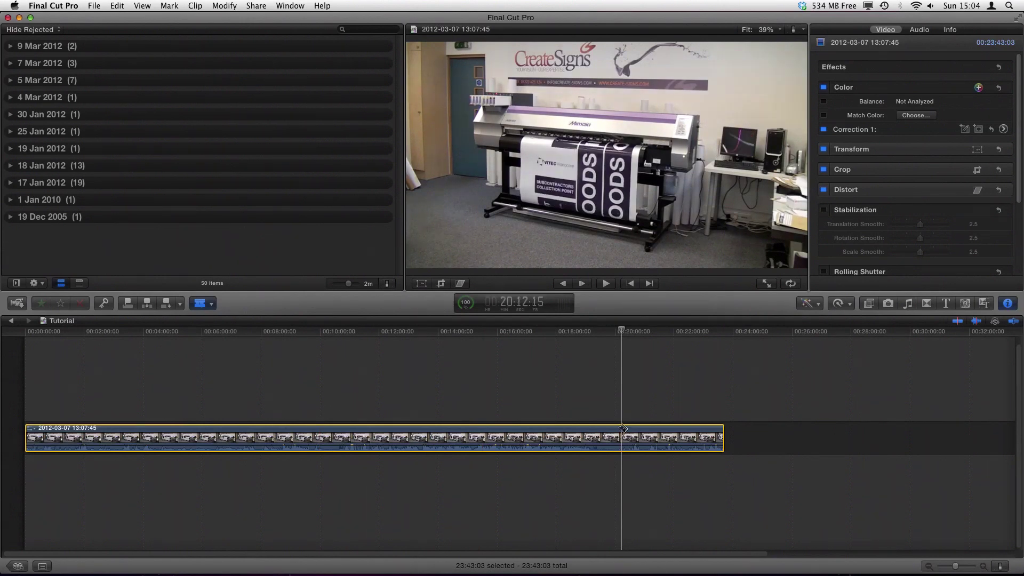
{"action": "left_click", "coordinate": [202, 304]}
{"action": "left_click", "coordinate": [219, 320]}
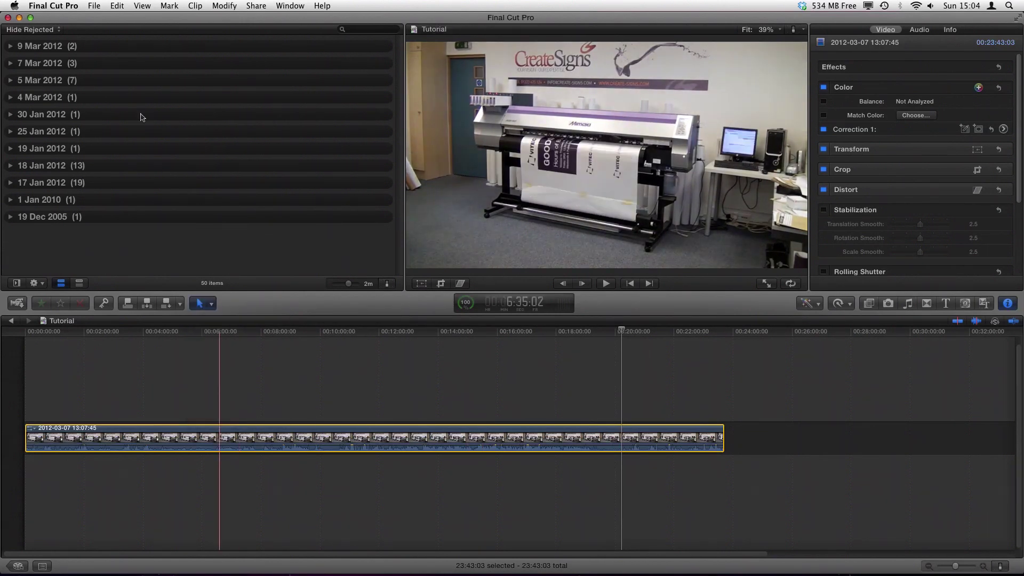
{"action": "left_click", "coordinate": [117, 5]}
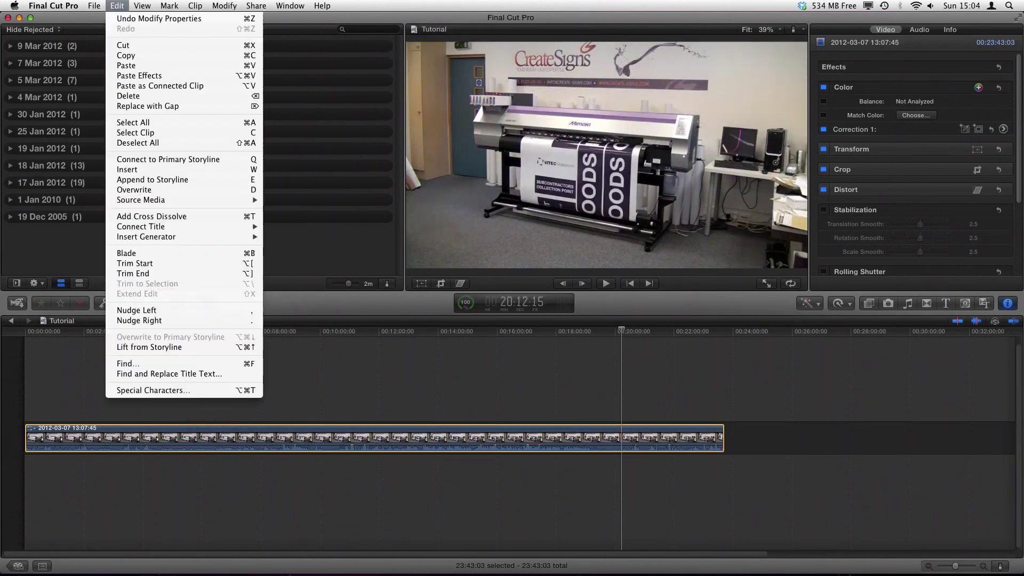
{"action": "left_click", "coordinate": [127, 57]}
{"action": "left_click", "coordinate": [161, 473]}
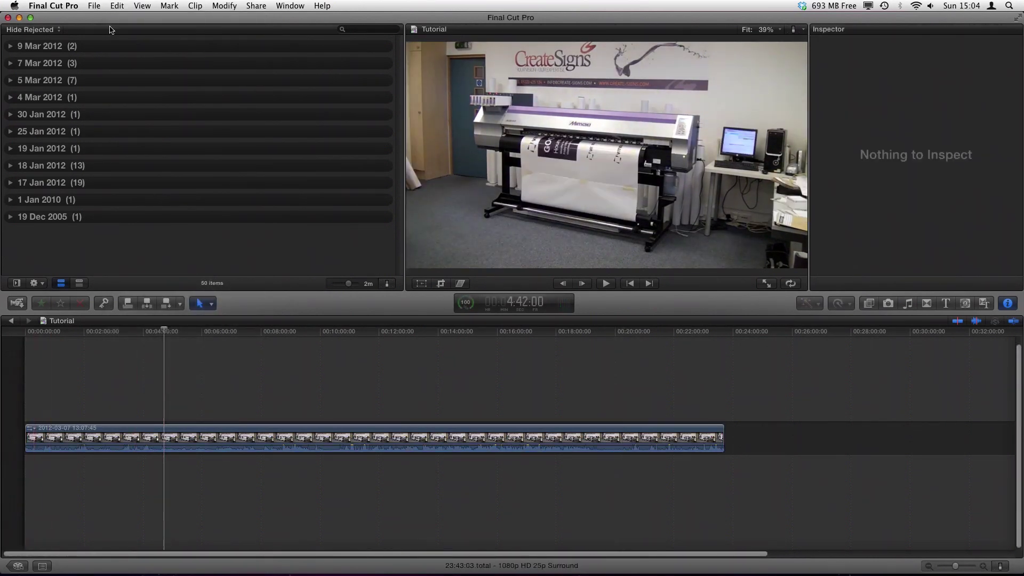
{"action": "left_click", "coordinate": [117, 5]}
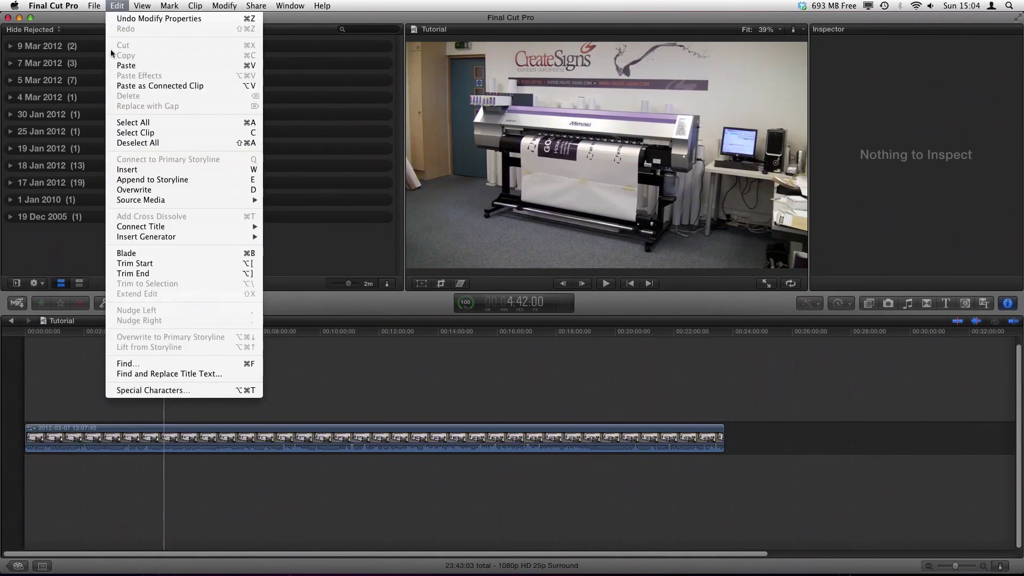
{"action": "left_click", "coordinate": [166, 317]}
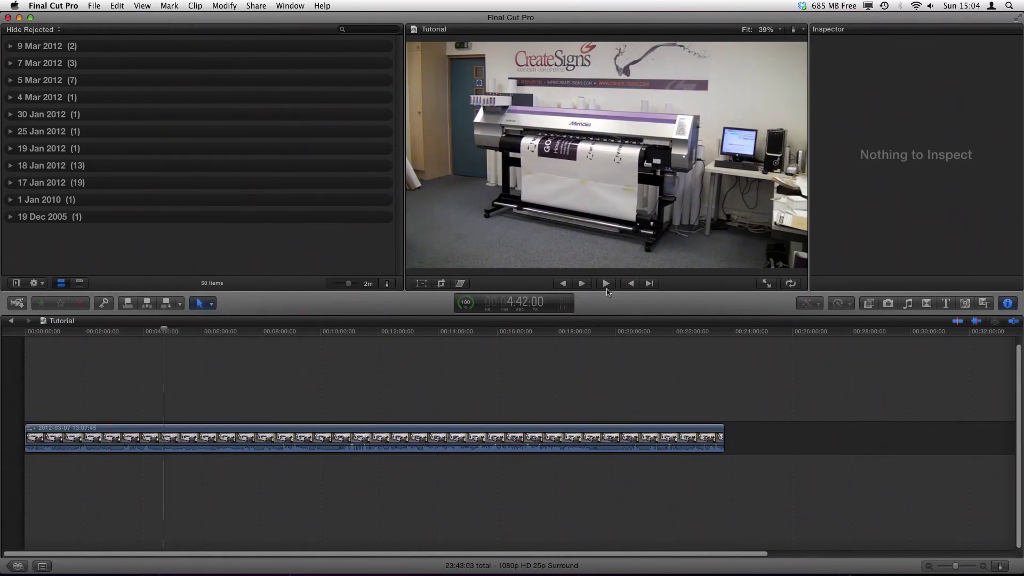
{"action": "left_click", "coordinate": [629, 284]}
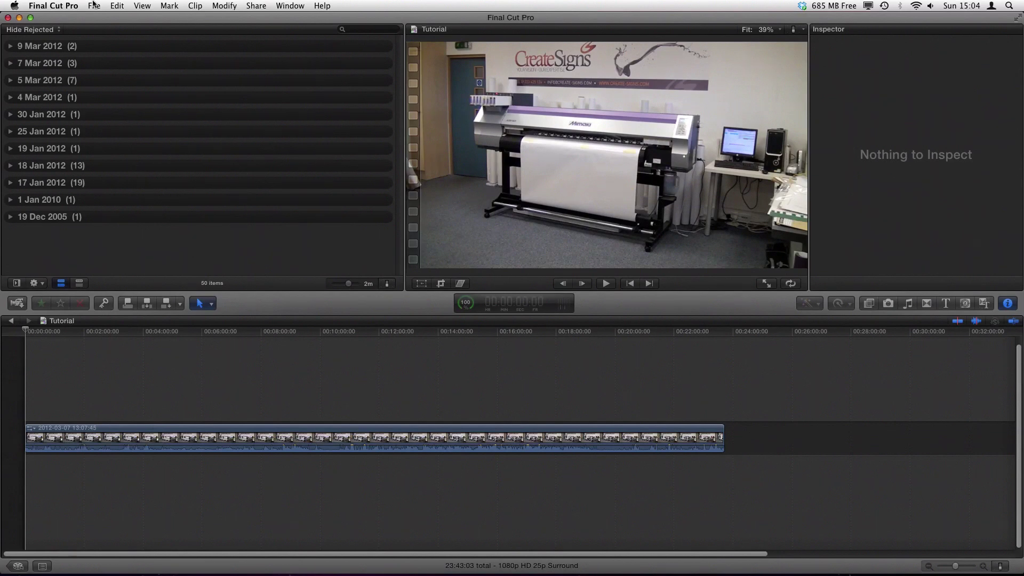
{"action": "left_click", "coordinate": [116, 5]}
{"action": "left_click", "coordinate": [472, 447]}
{"action": "key", "text": "super+v"}
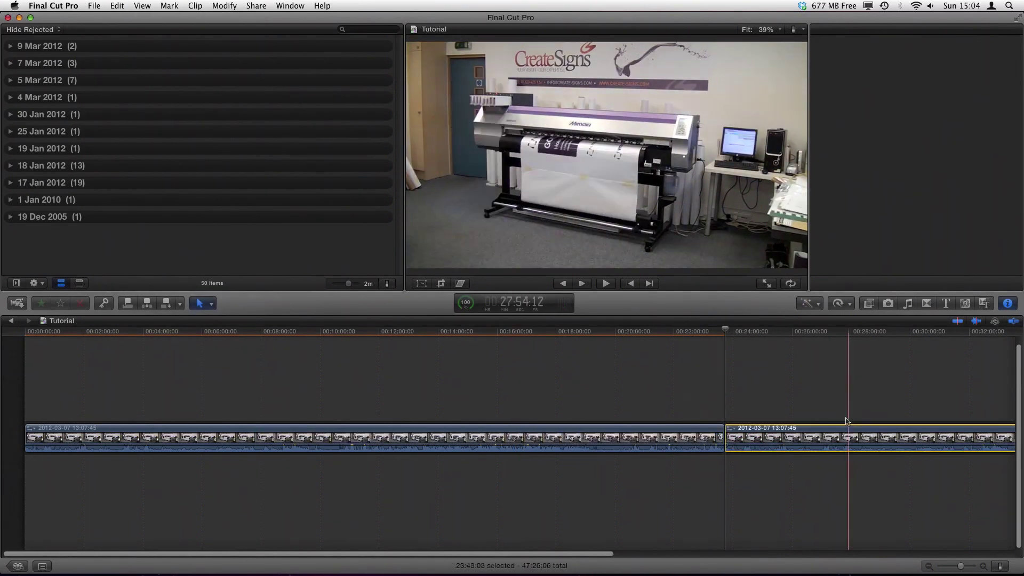
Move the pasted duplicate above the original clip as a connected clip, aligned with the start of the timeline
{"action": "left_click_drag", "start_coordinate": [843, 438], "coordinate": [834, 397]}
{"action": "left_click_drag", "start_coordinate": [665, 395], "coordinate": [500, 397]}
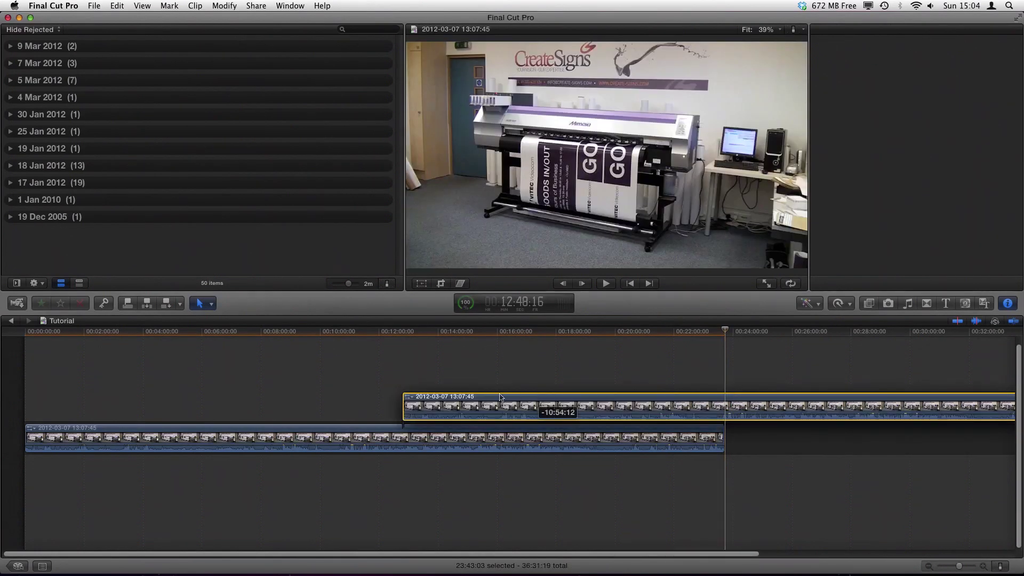
{"action": "left_click_drag", "start_coordinate": [241, 395], "coordinate": [65, 394]}
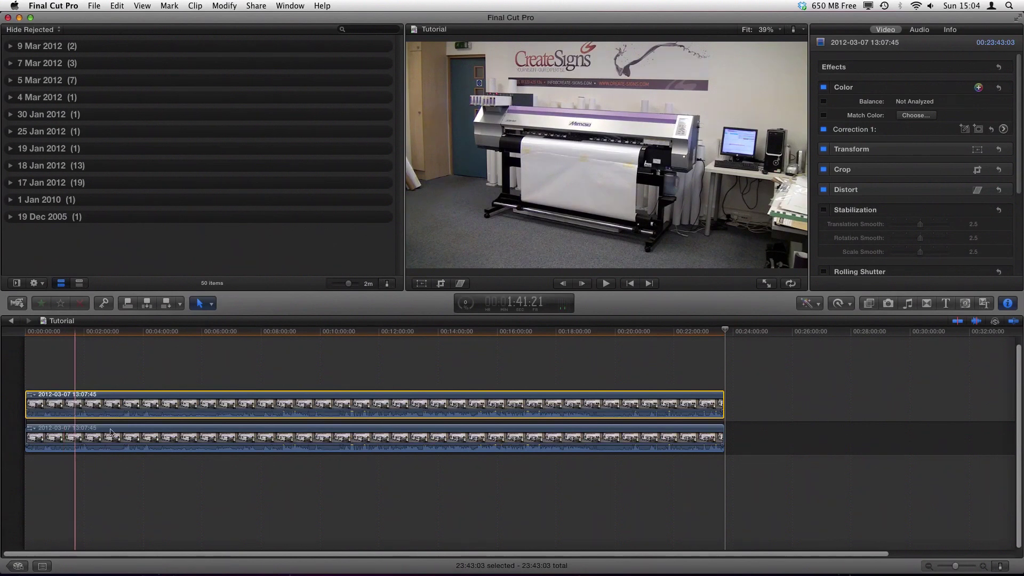
{"action": "left_click", "coordinate": [202, 303]}
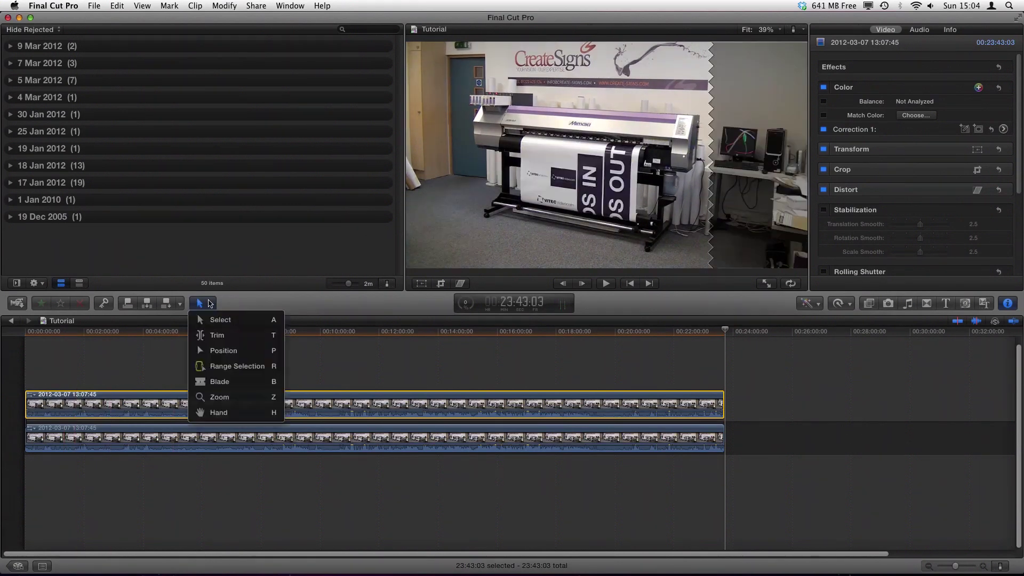
{"action": "left_click", "coordinate": [210, 386]}
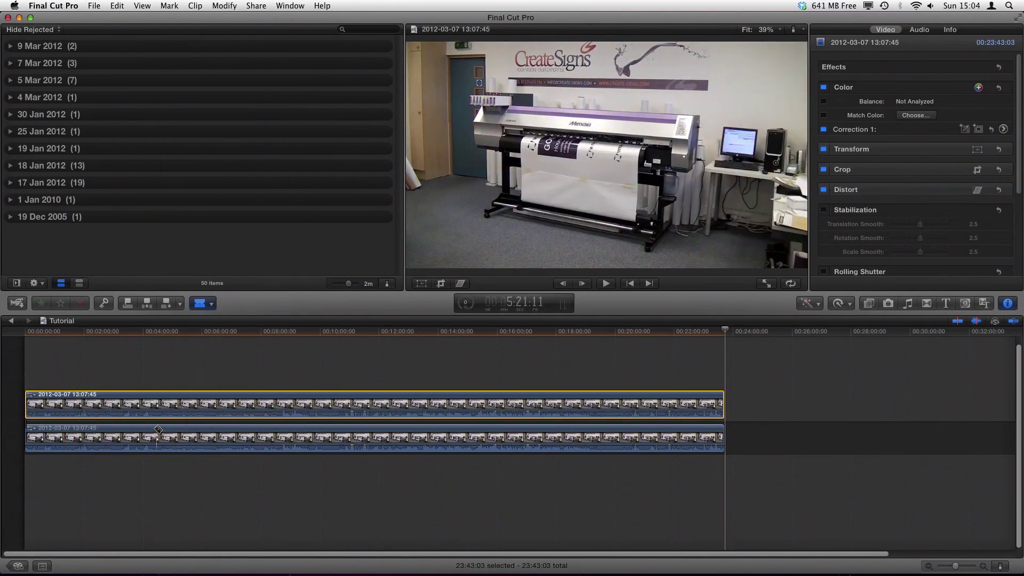
{"action": "left_click", "coordinate": [202, 302]}
{"action": "left_click", "coordinate": [214, 319]}
Split the lower clip at 5:43:20 with the Blade tool and return to the Select tool
{"action": "left_click", "coordinate": [197, 428]}
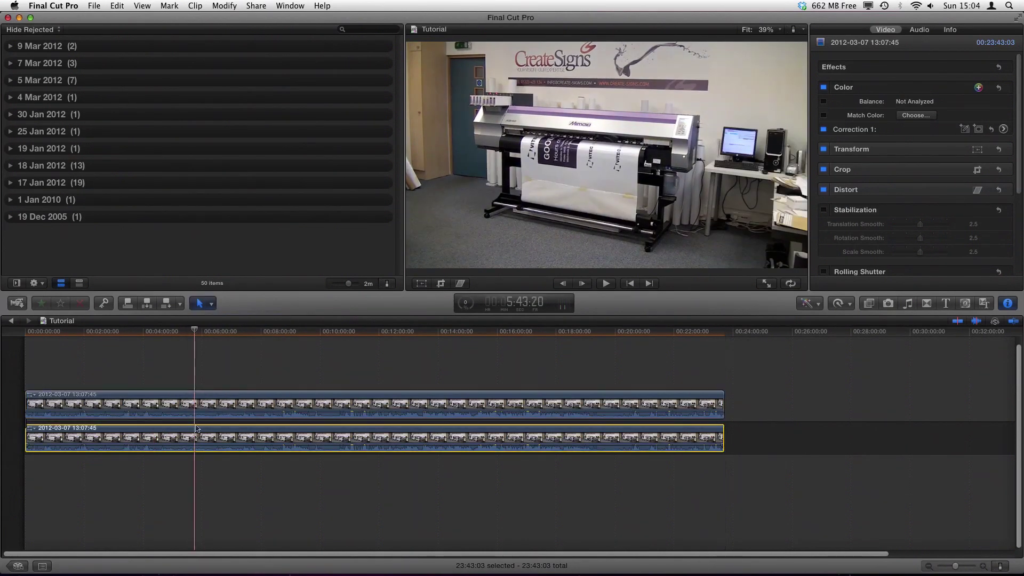
{"action": "left_click", "coordinate": [213, 304]}
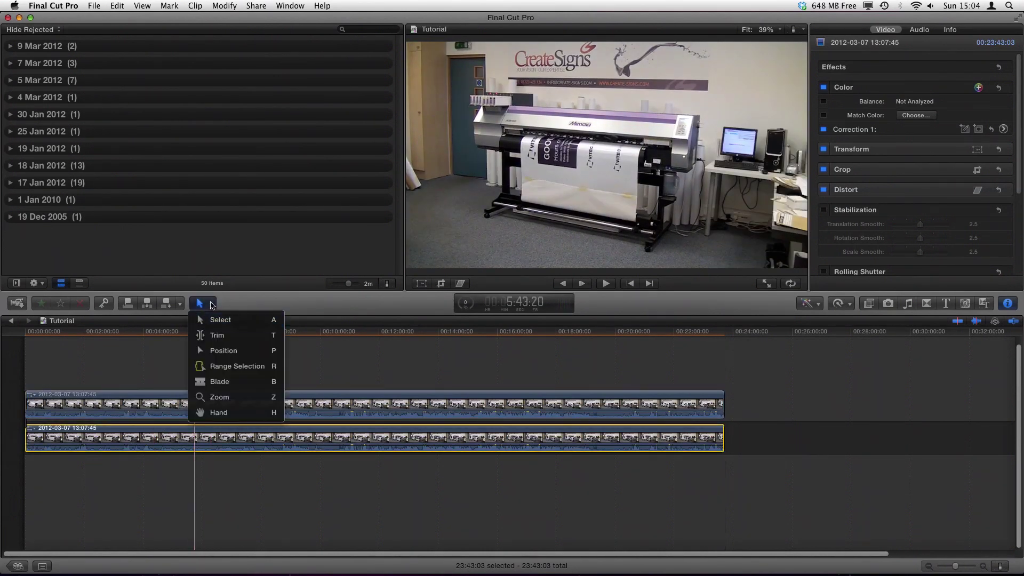
{"action": "left_click", "coordinate": [213, 382]}
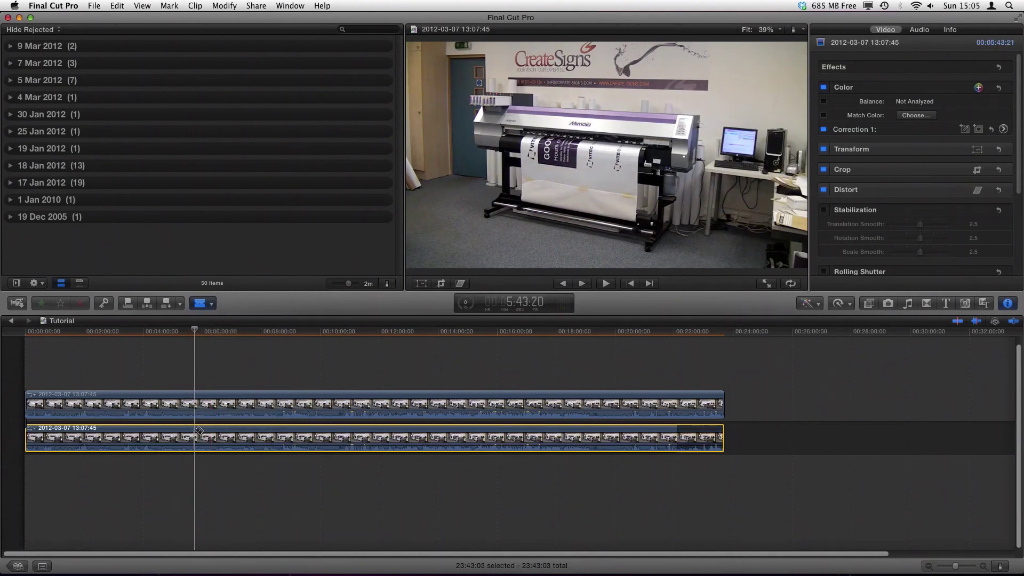
{"action": "left_click", "coordinate": [197, 430]}
{"action": "left_click", "coordinate": [213, 304]}
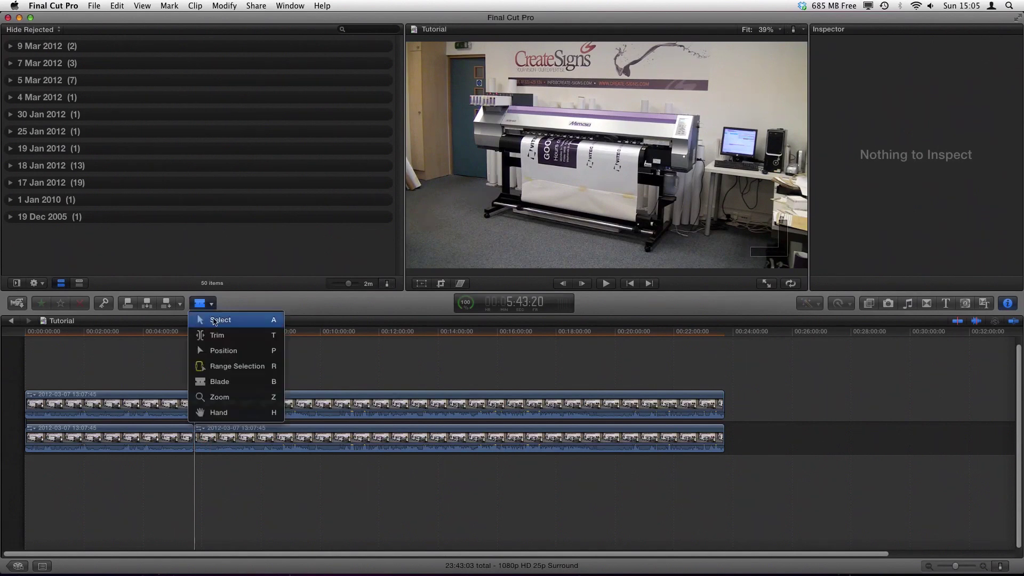
{"action": "left_click", "coordinate": [218, 321]}
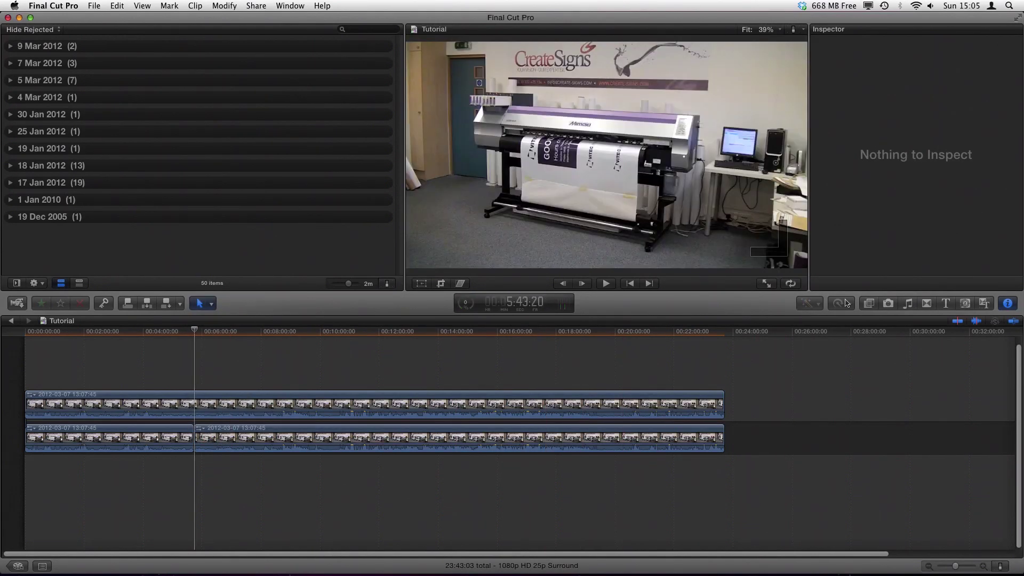
Add a Hold retiming segment at the beginning of the lower clip's second part, with the playhead at the cut
{"action": "left_click", "coordinate": [216, 433]}
{"action": "key", "text": "super+4"}
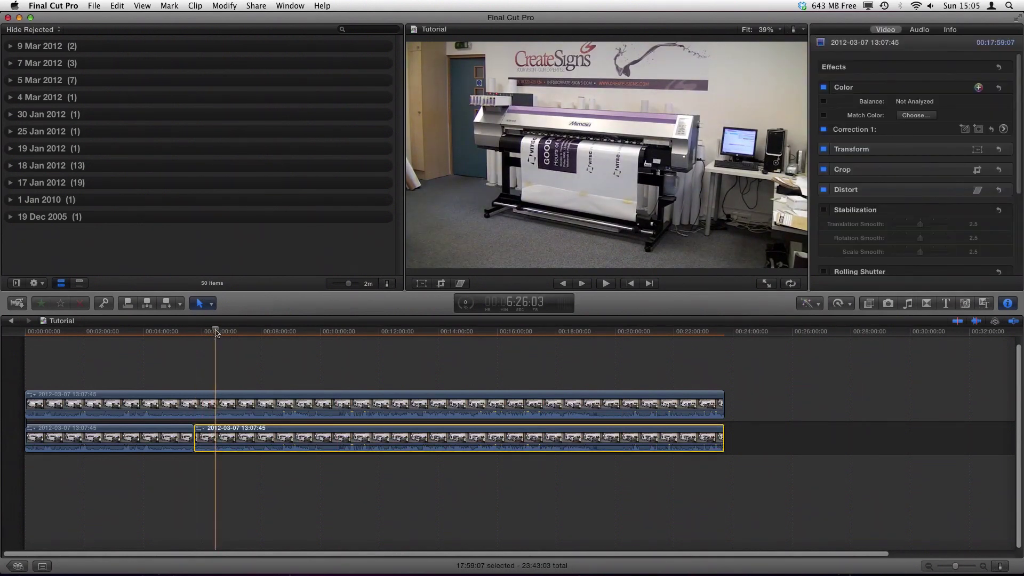
{"action": "left_click_drag", "start_coordinate": [212, 331], "coordinate": [200, 333]}
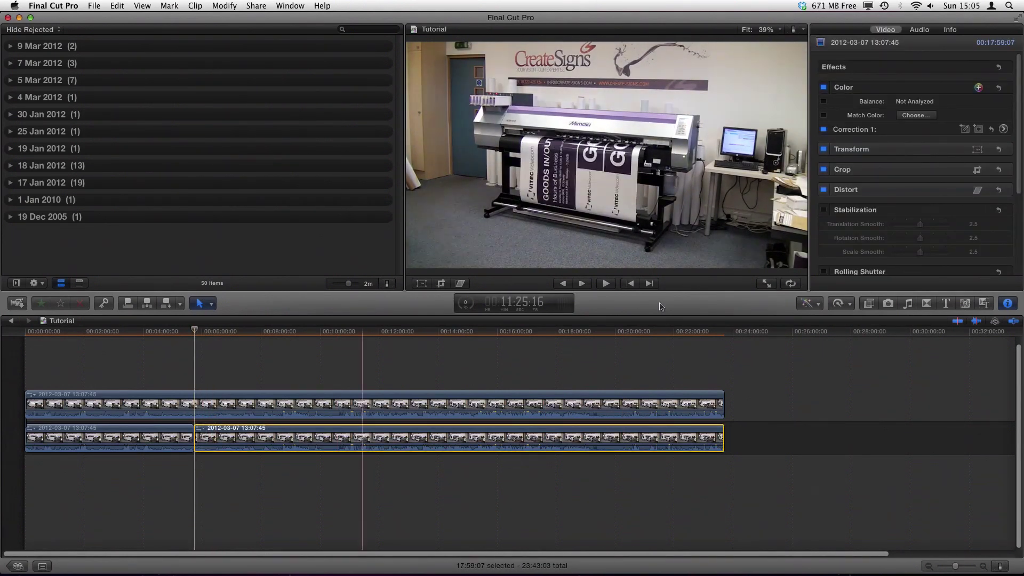
{"action": "left_click", "coordinate": [840, 303]}
{"action": "left_click", "coordinate": [860, 337]}
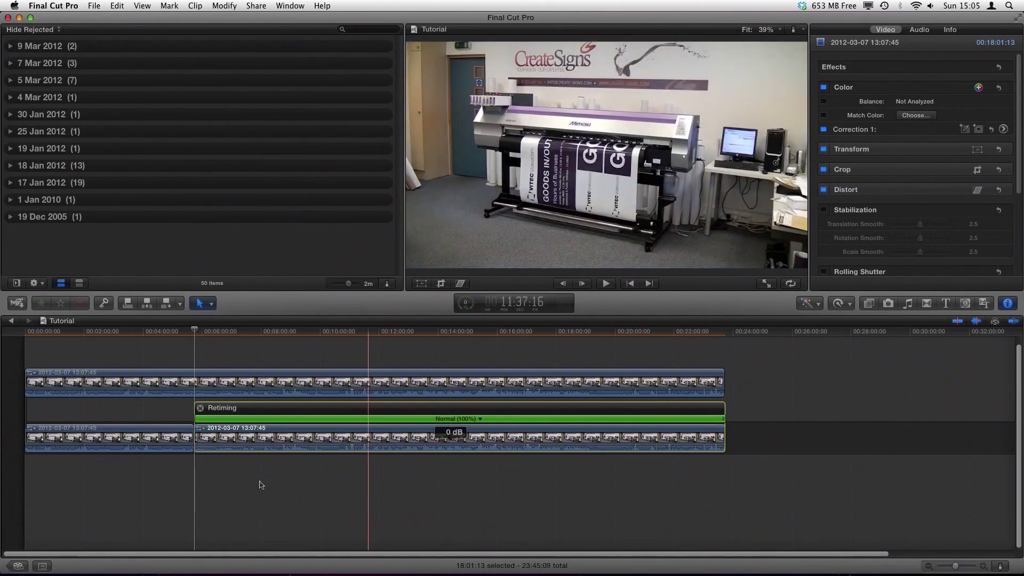
Shift the upper clip so it starts just past the cut, and delete the first part of the lower clip
{"action": "left_click_drag", "start_coordinate": [213, 369], "coordinate": [323, 372]}
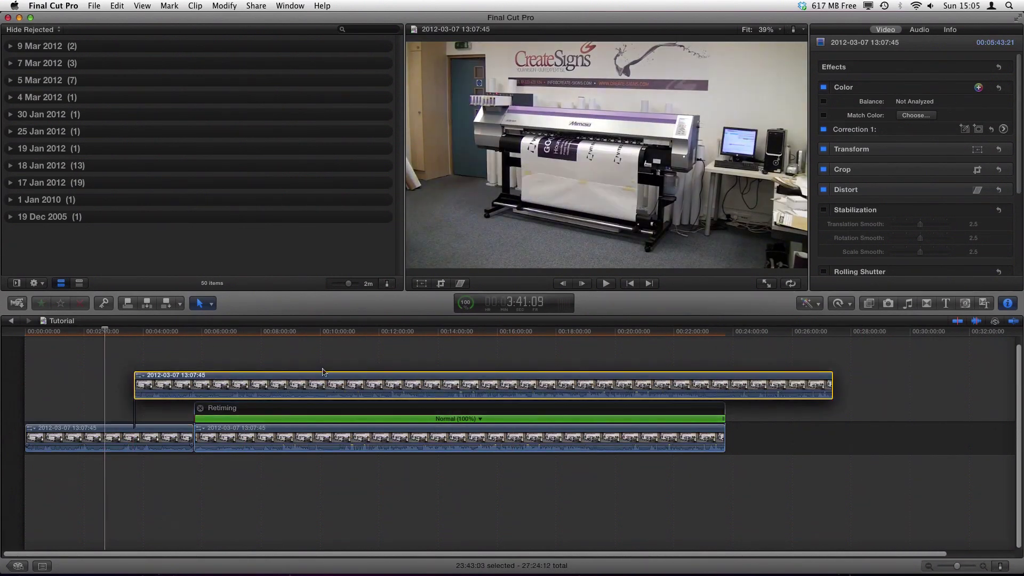
{"action": "left_click_drag", "start_coordinate": [234, 376], "coordinate": [305, 369]}
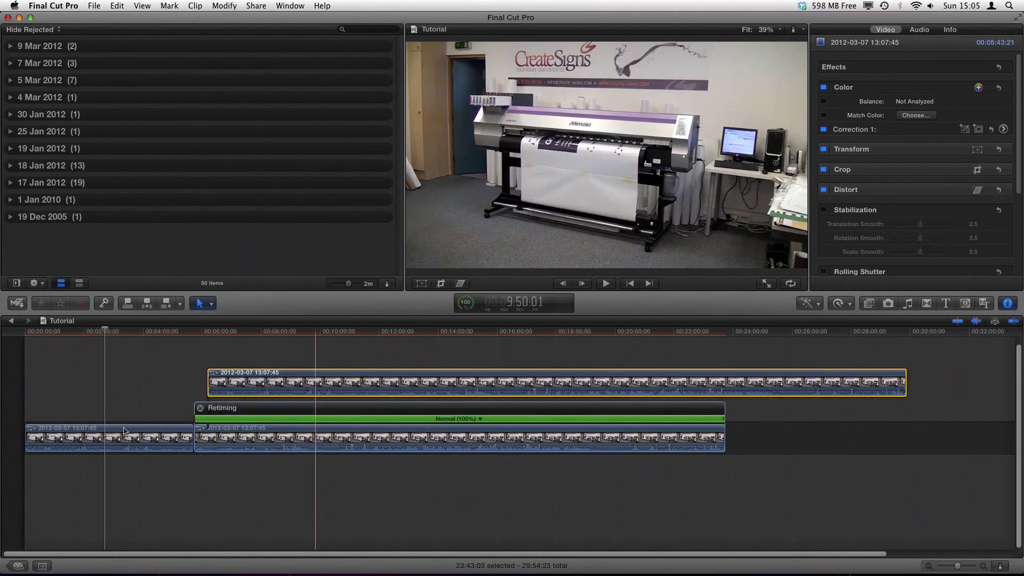
{"action": "left_click", "coordinate": [124, 430]}
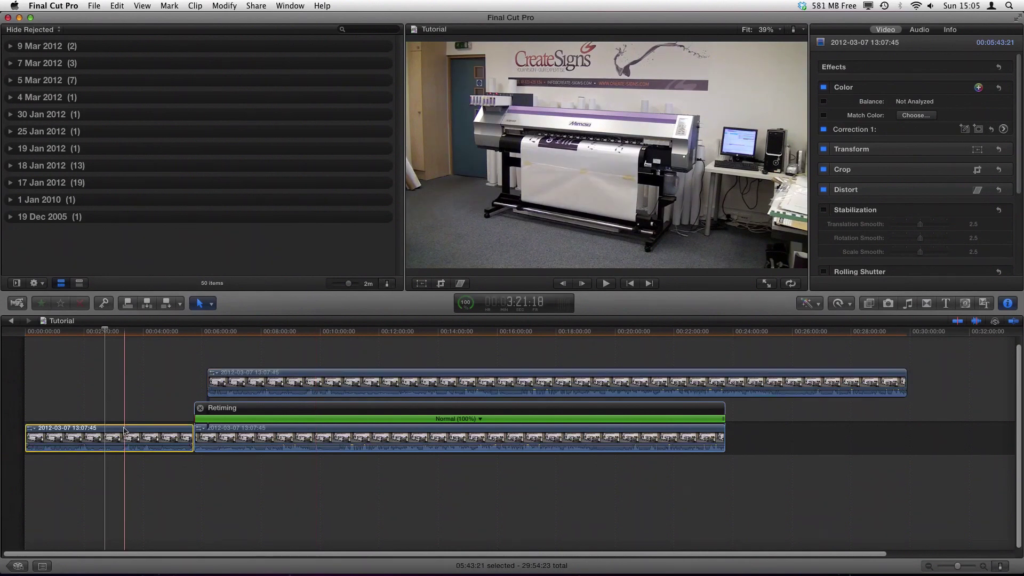
{"action": "key", "text": "Delete"}
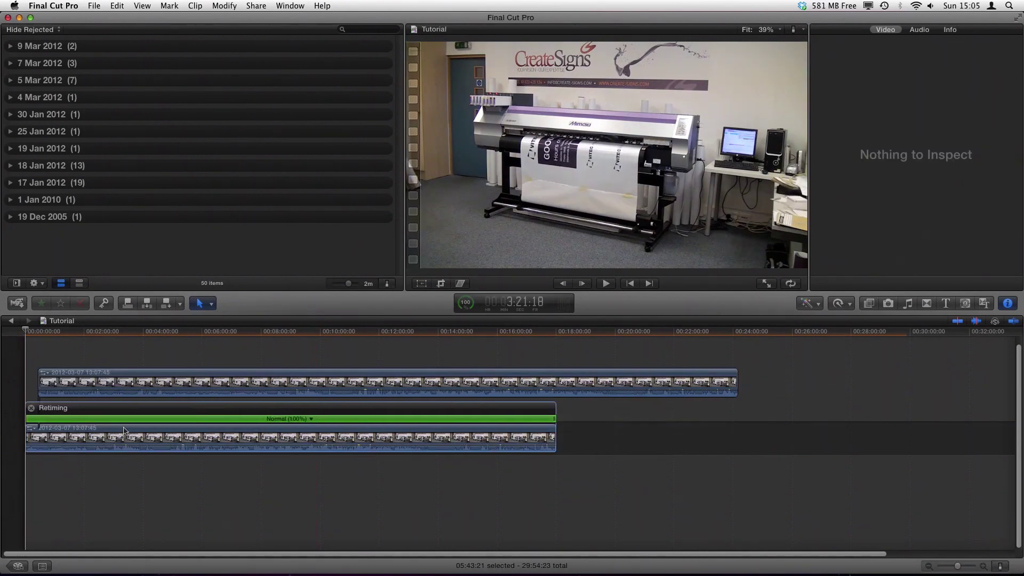
Split the lower clip with the Blade just after its Hold segment, at 2:01, and return to the Select tool
{"action": "key", "text": "cmd+="}
{"action": "left_click", "coordinate": [209, 304]}
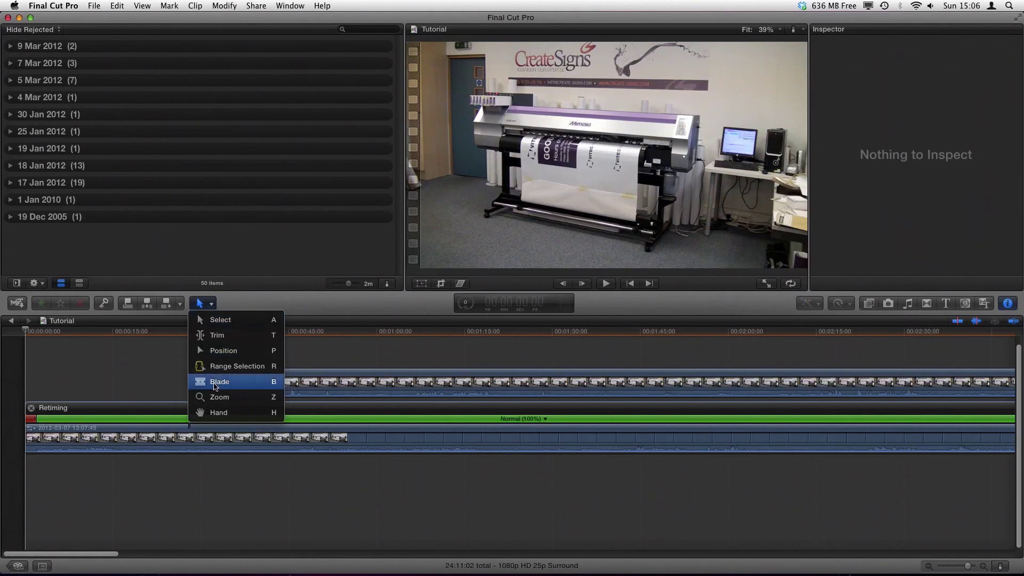
{"action": "left_click", "coordinate": [218, 382]}
{"action": "key", "text": "shift+h"}
{"action": "key", "text": "cmd+="}
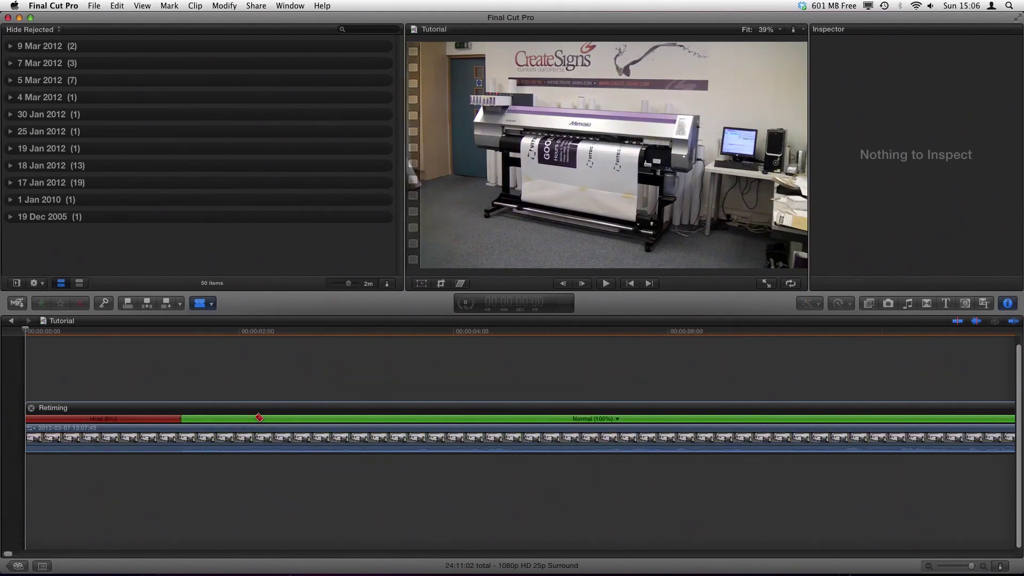
{"action": "left_click", "coordinate": [188, 417]}
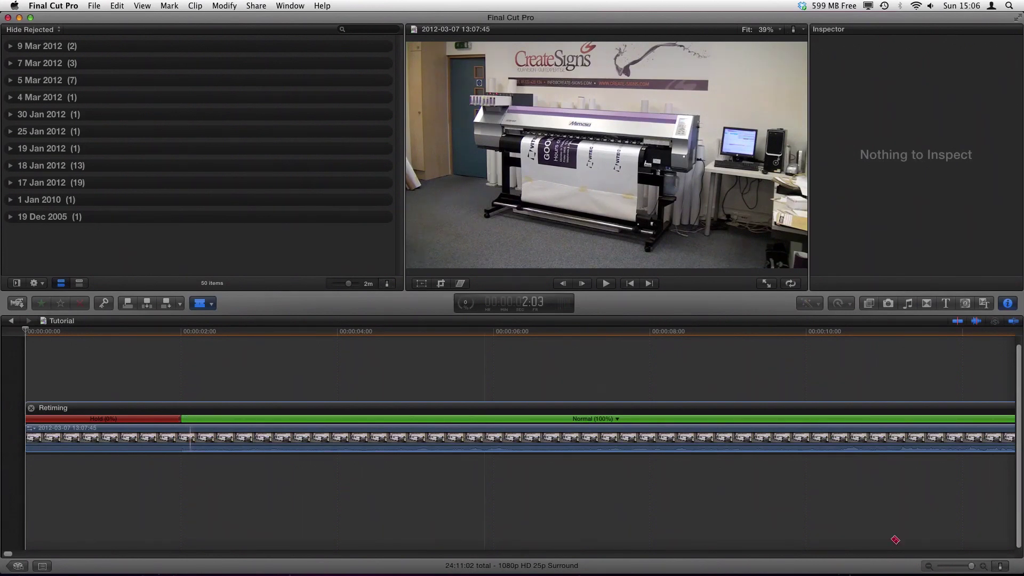
{"action": "key", "text": "Home"}
{"action": "key", "text": "super+b"}
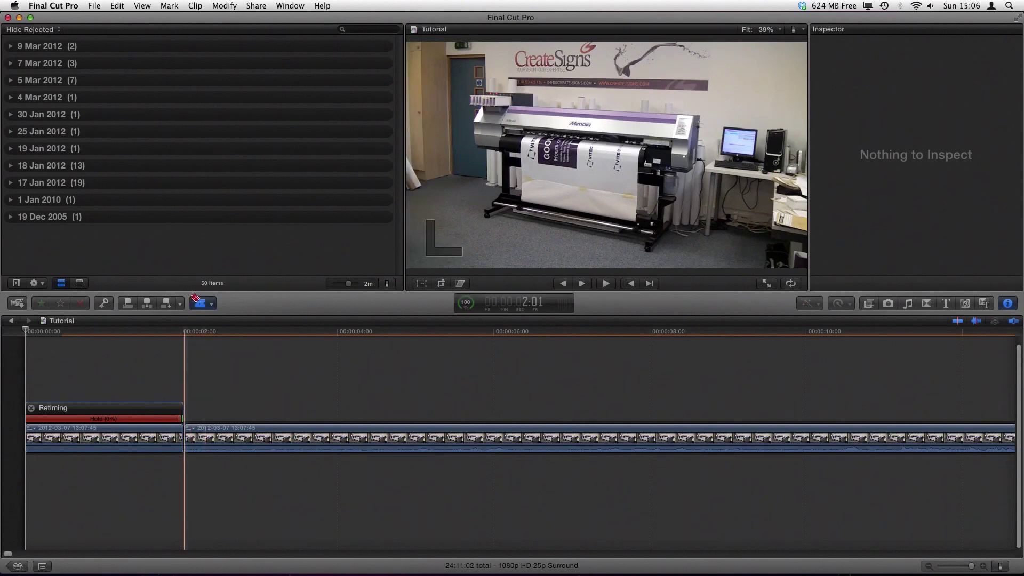
{"action": "left_click", "coordinate": [212, 303]}
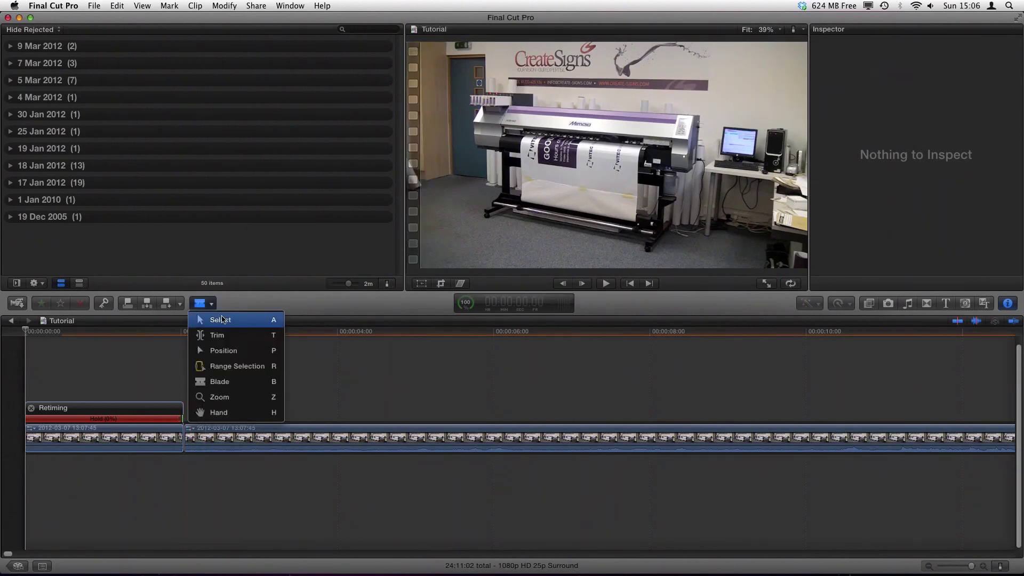
{"action": "left_click", "coordinate": [222, 319]}
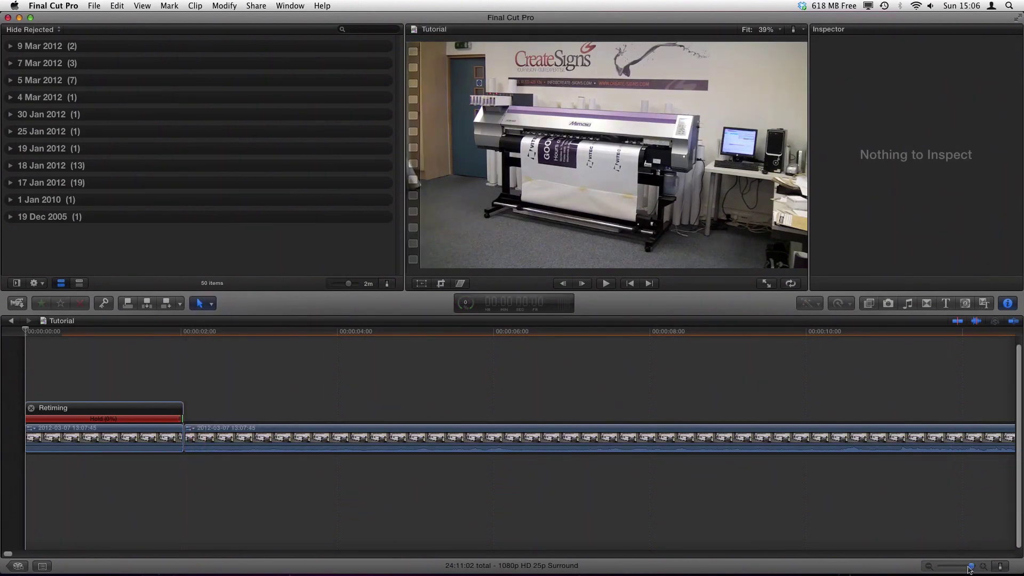
Move the upper clip to the start of the timeline so it lines up with the beginning of the Hold clip
{"action": "mouse_move", "coordinate": [956, 566]}
{"action": "left_mouse_down"}
{"action": "mouse_move", "coordinate": [942, 568]}
{"action": "mouse_move", "coordinate": [966, 569]}
{"action": "left_mouse_up"}
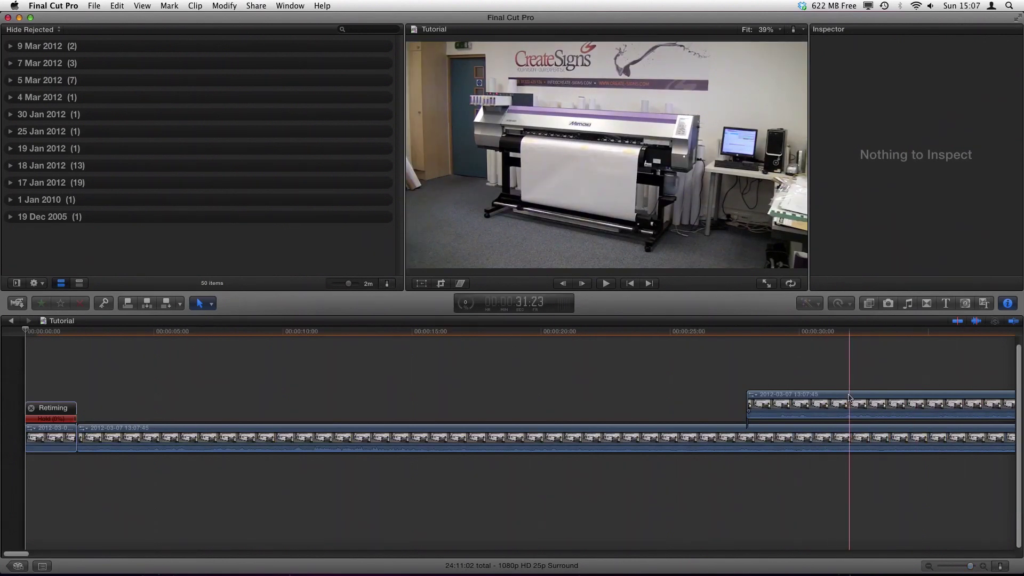
{"action": "left_click", "coordinate": [557, 433]}
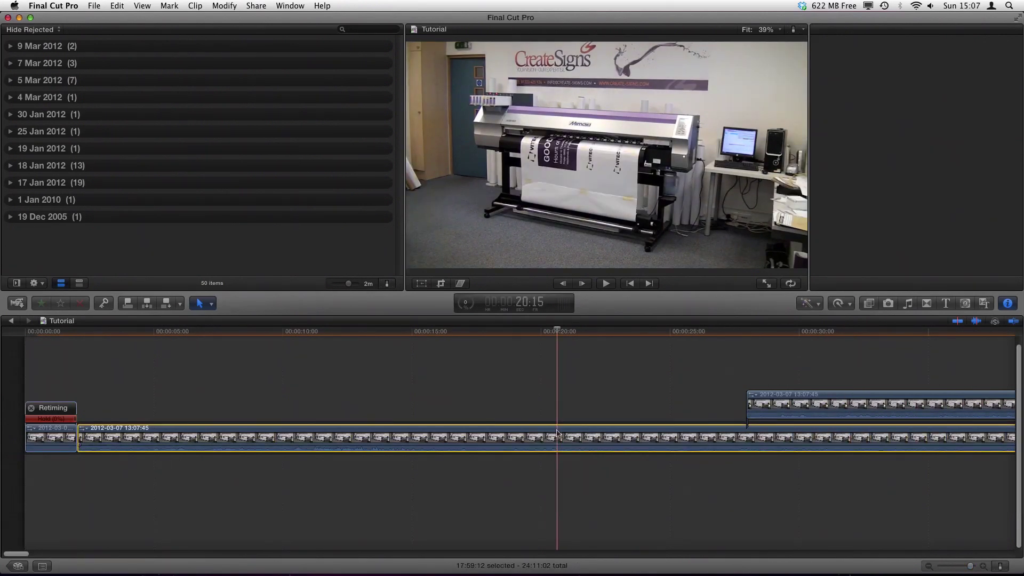
{"action": "key", "text": "s"}
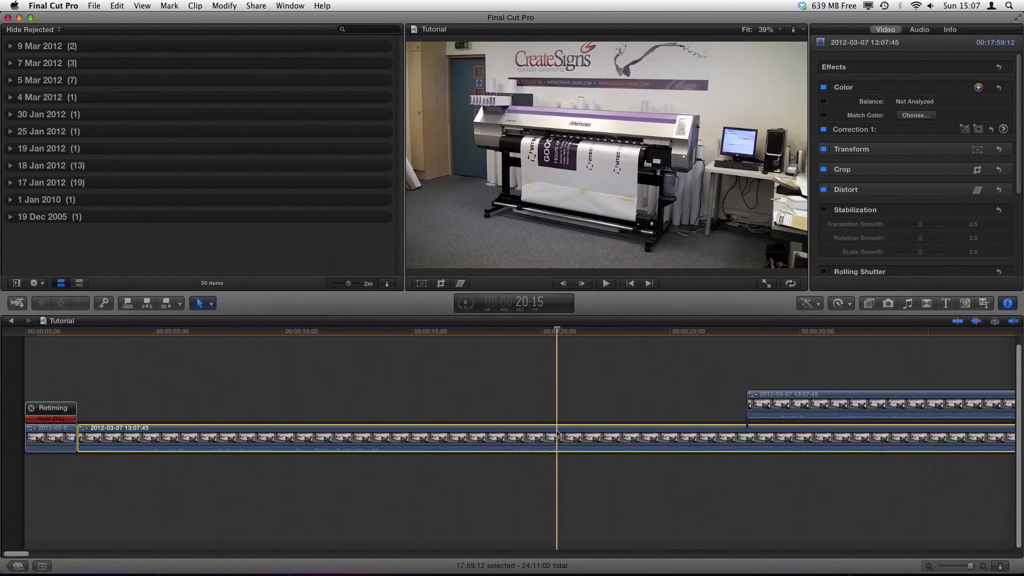
{"action": "left_click", "coordinate": [840, 405]}
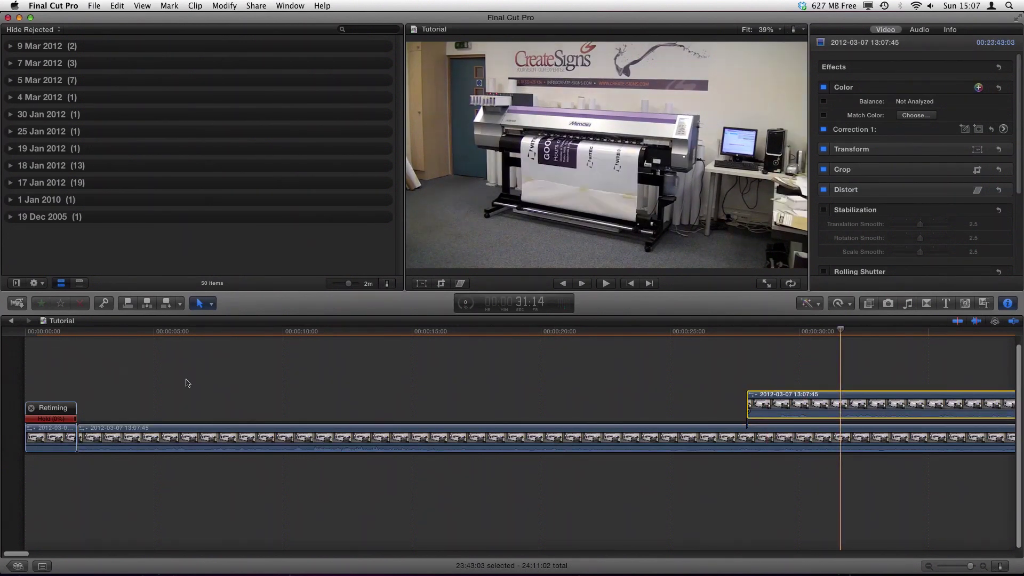
{"action": "type", "text": "-2321"}
{"action": "key", "text": "Return"}
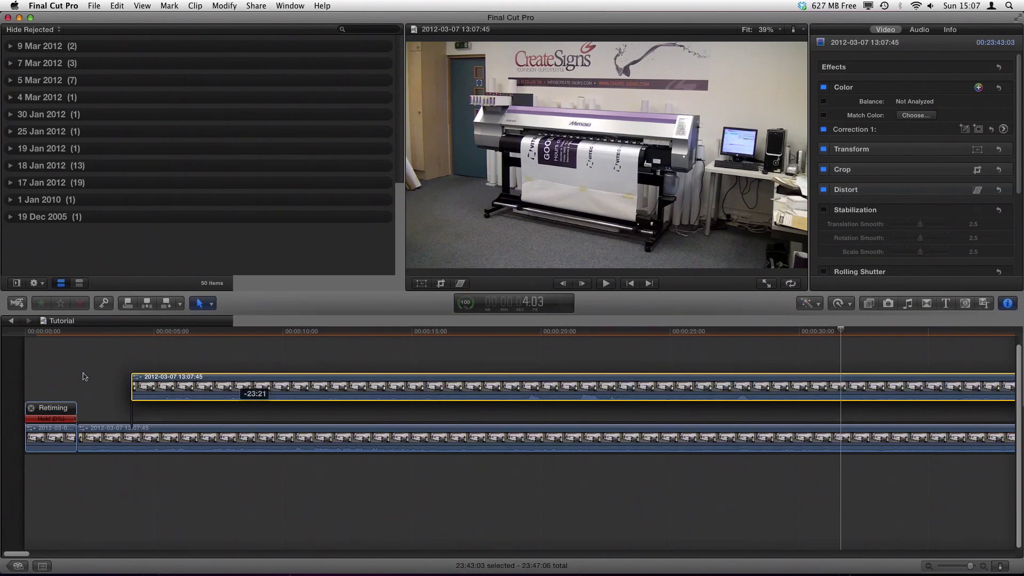
{"action": "key", "text": "Return"}
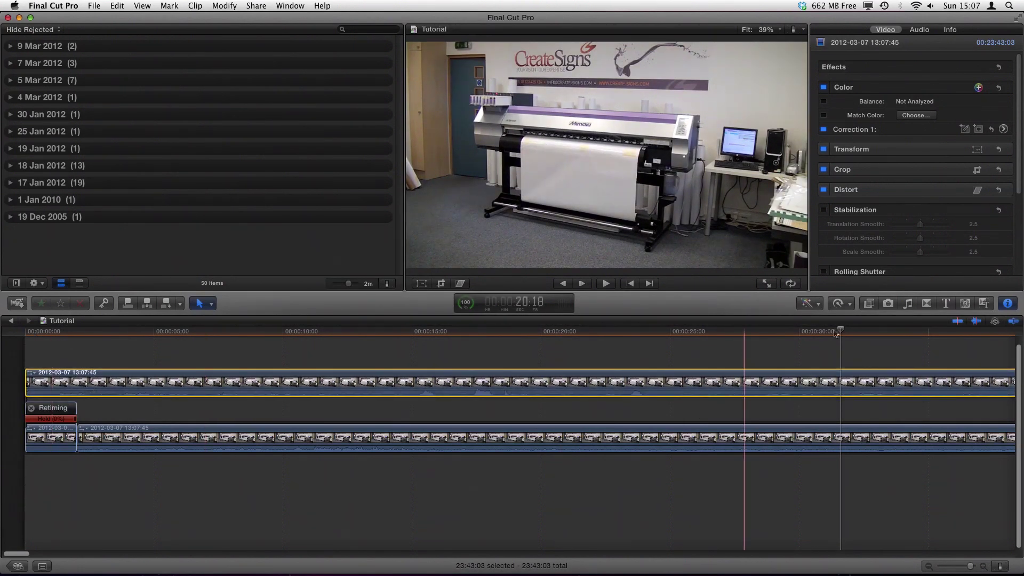
Show the retime editor on the upper clip and speed the clip up until it lasts about 53 seconds
{"action": "left_click", "coordinate": [841, 303]}
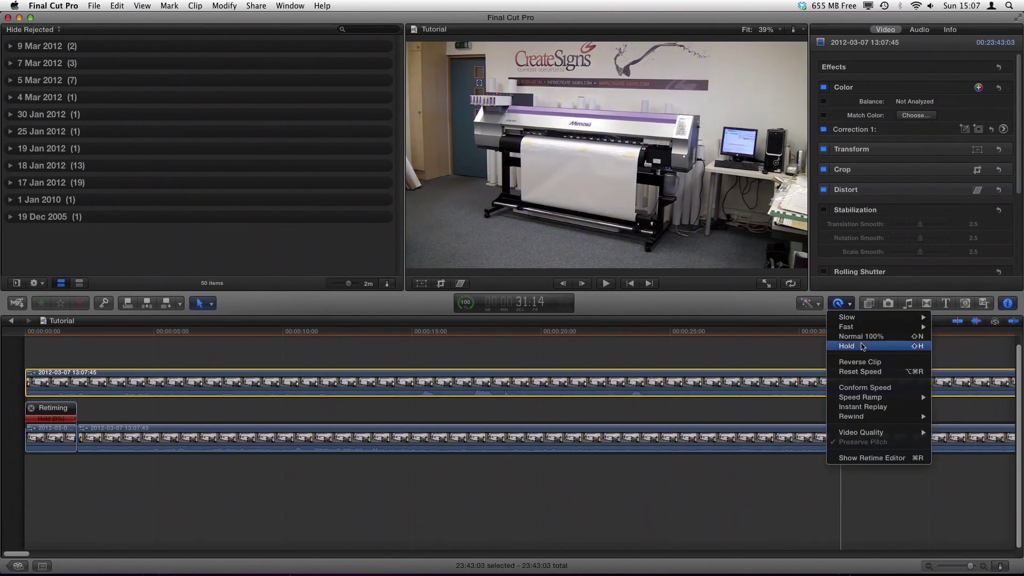
{"action": "left_click", "coordinate": [872, 458]}
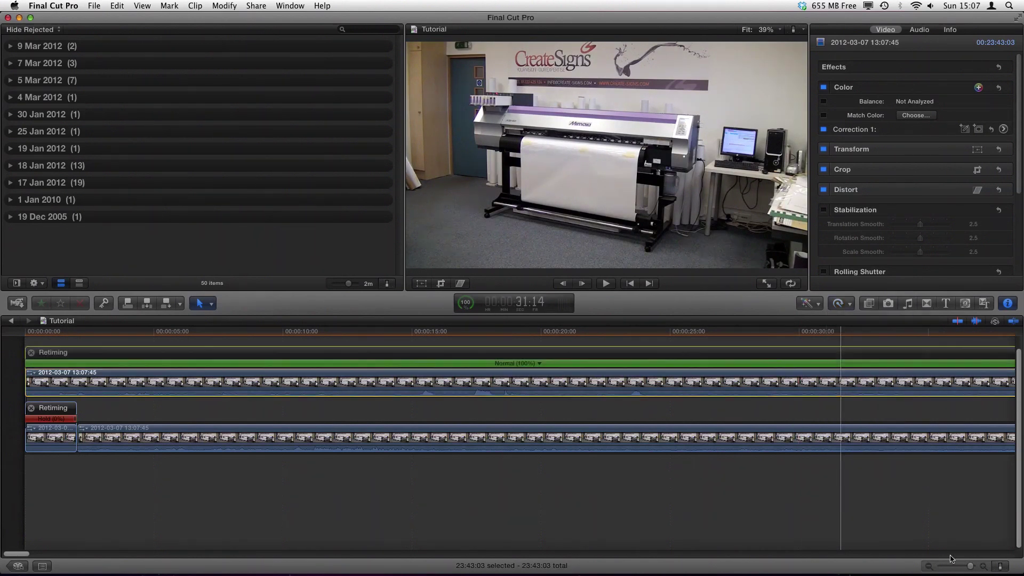
{"action": "left_click_drag", "start_coordinate": [961, 568], "coordinate": [956, 569]}
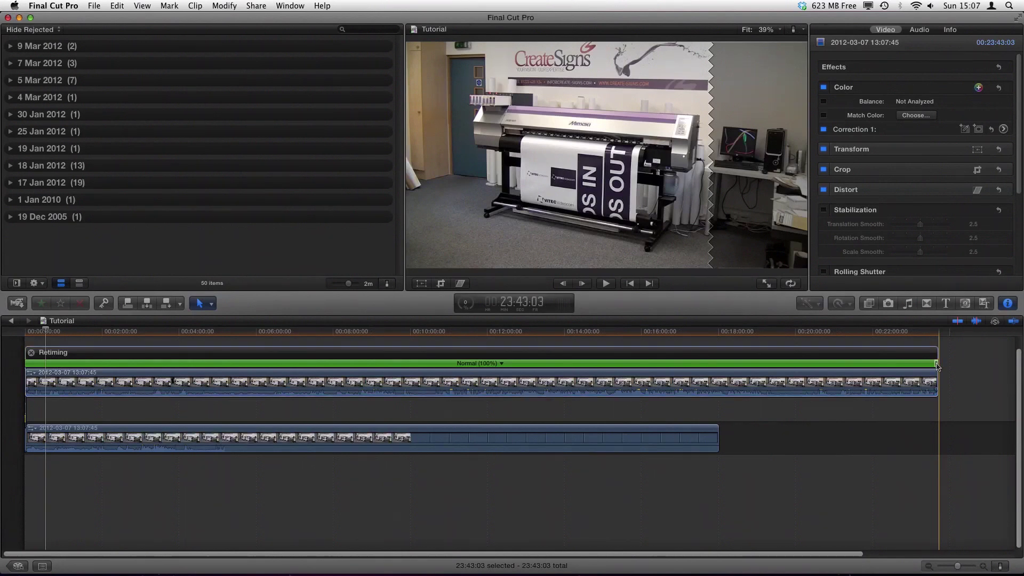
{"action": "key", "text": "shift+super+a"}
{"action": "left_click_drag", "start_coordinate": [919, 367], "coordinate": [75, 357]}
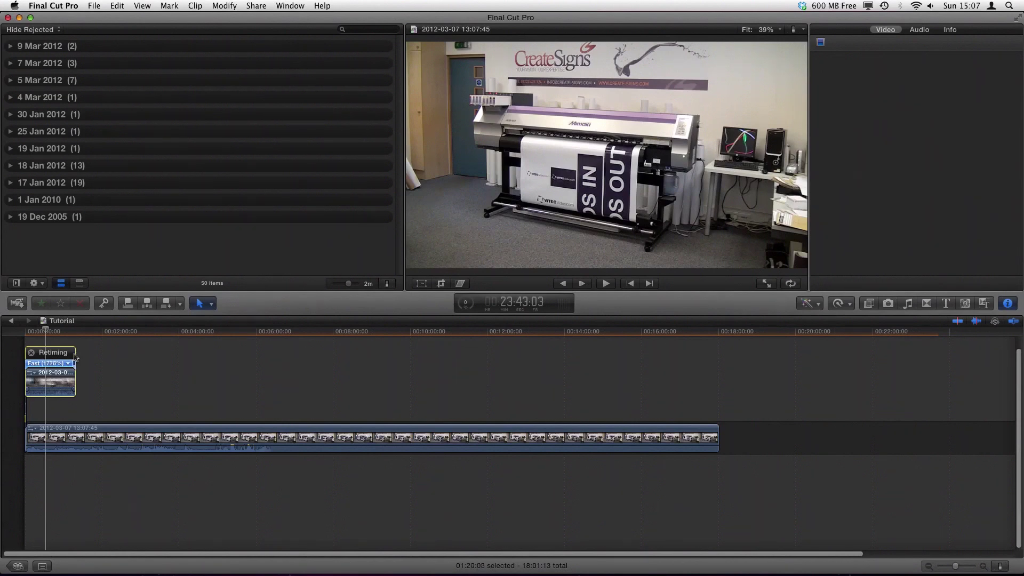
{"action": "left_click_drag", "start_coordinate": [75, 357], "coordinate": [58, 362]}
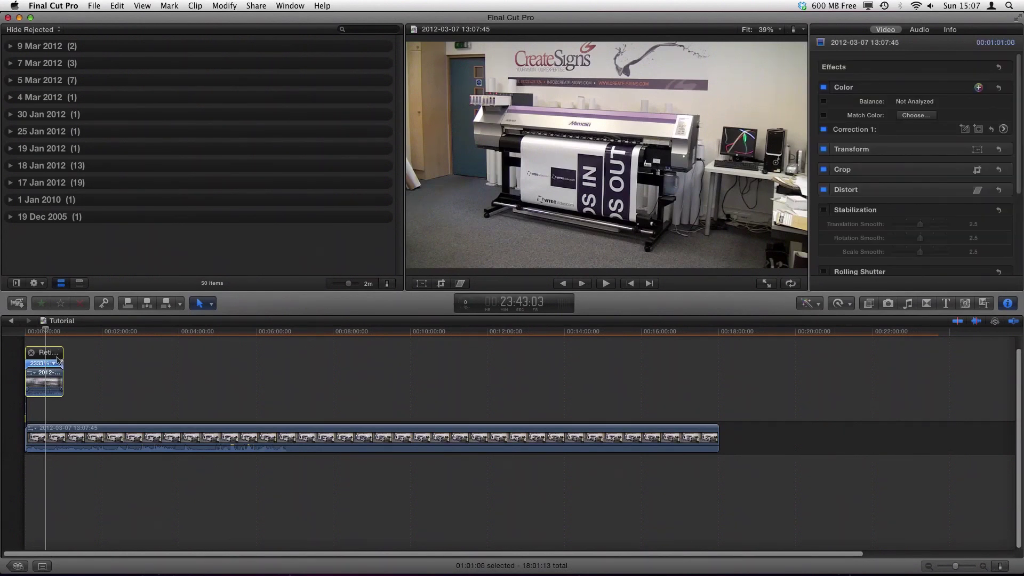
Delete the long remaining part of the lower clip that follows the Hold clip
{"action": "left_click", "coordinate": [307, 431]}
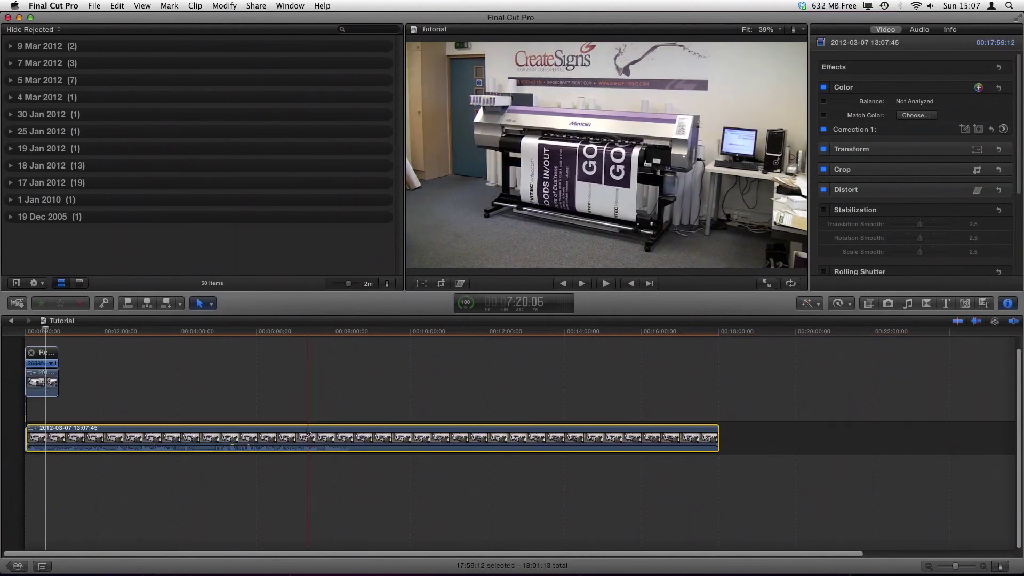
{"action": "key", "text": "Delete"}
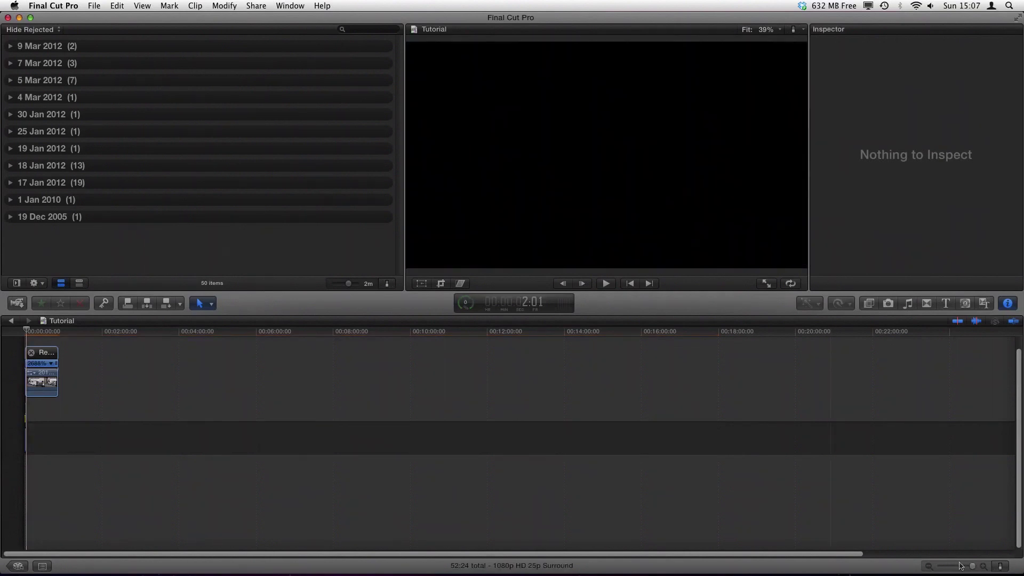
Speed the upper clip up further by shortening its retiming bar to a duration of 10:00
{"action": "left_click_drag", "start_coordinate": [971, 570], "coordinate": [958, 571]}
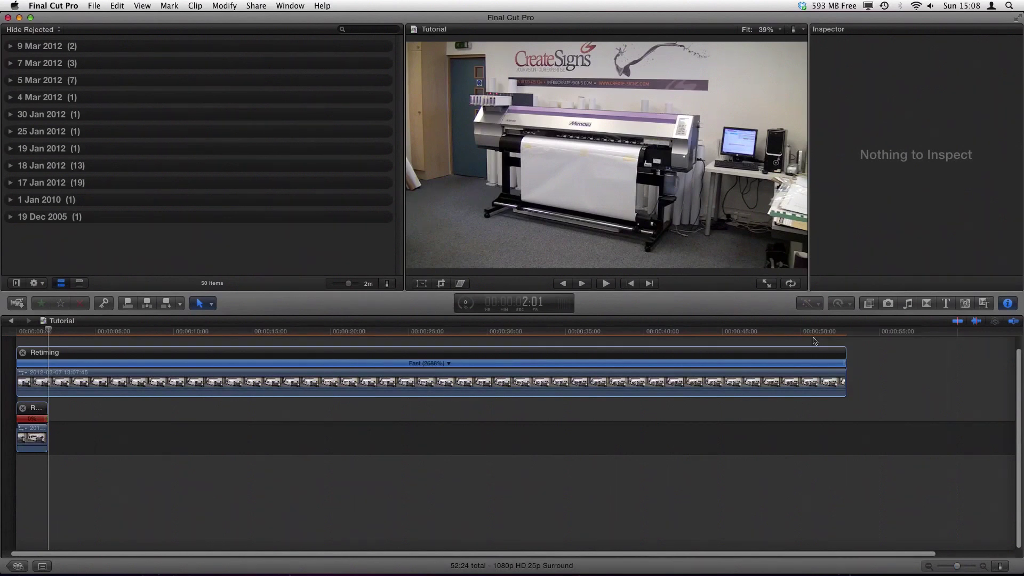
{"action": "left_click", "coordinate": [844, 369]}
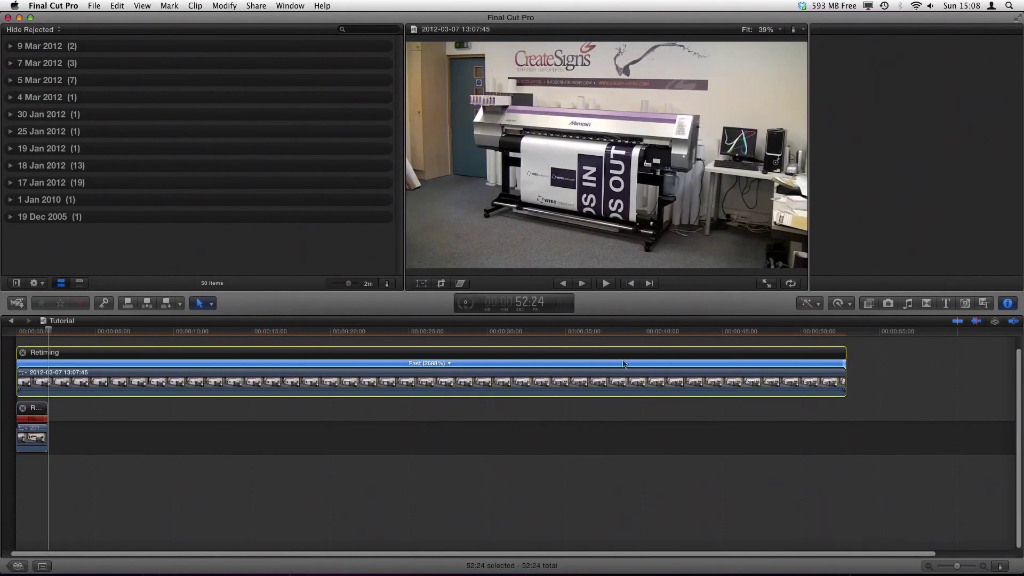
{"action": "left_click_drag", "start_coordinate": [623, 364], "coordinate": [611, 364]}
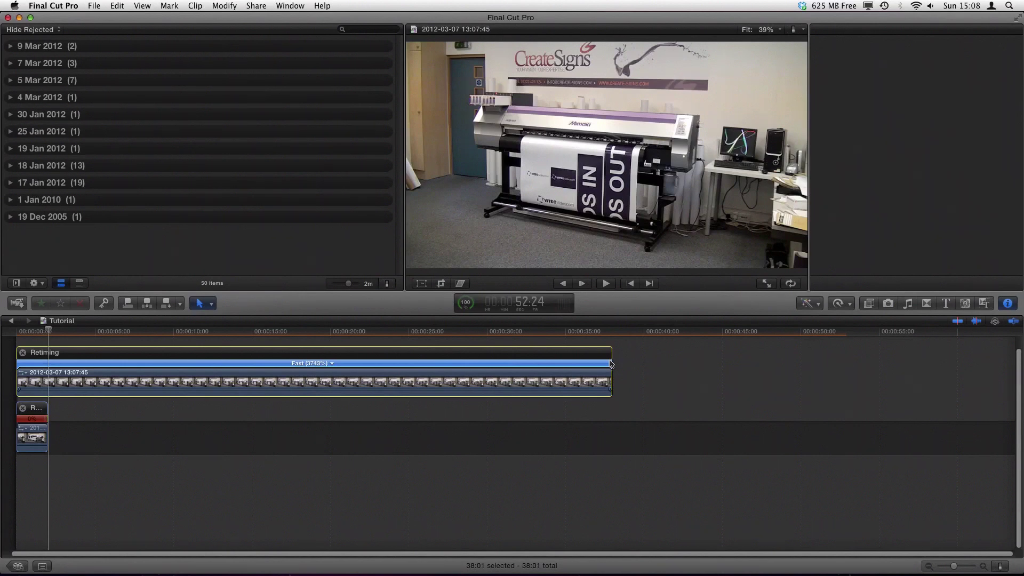
{"action": "left_click_drag", "start_coordinate": [610, 364], "coordinate": [408, 364]}
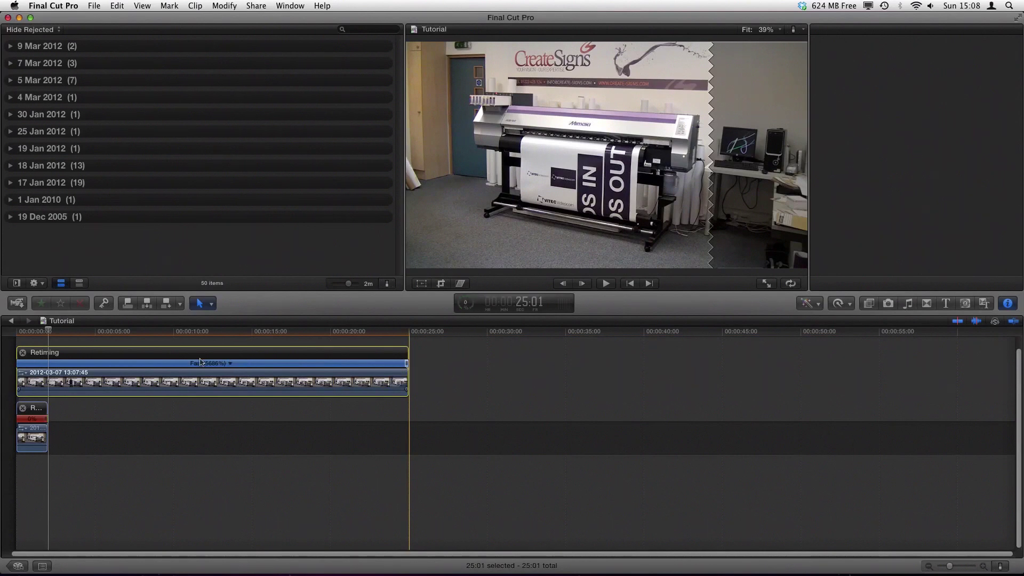
{"action": "left_click_drag", "start_coordinate": [200, 362], "coordinate": [178, 360]}
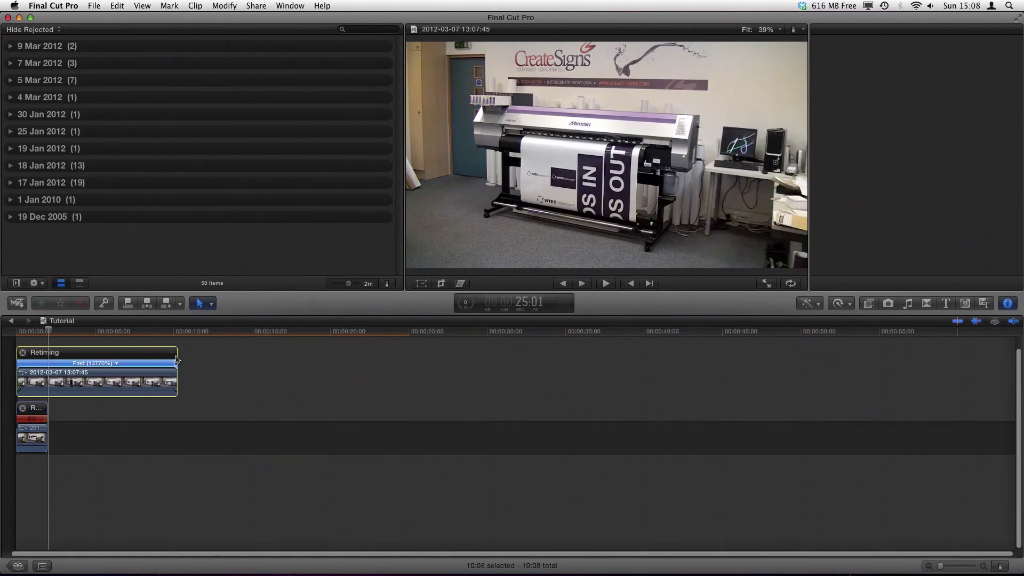
{"action": "left_click_drag", "start_coordinate": [174, 359], "coordinate": [171, 359]}
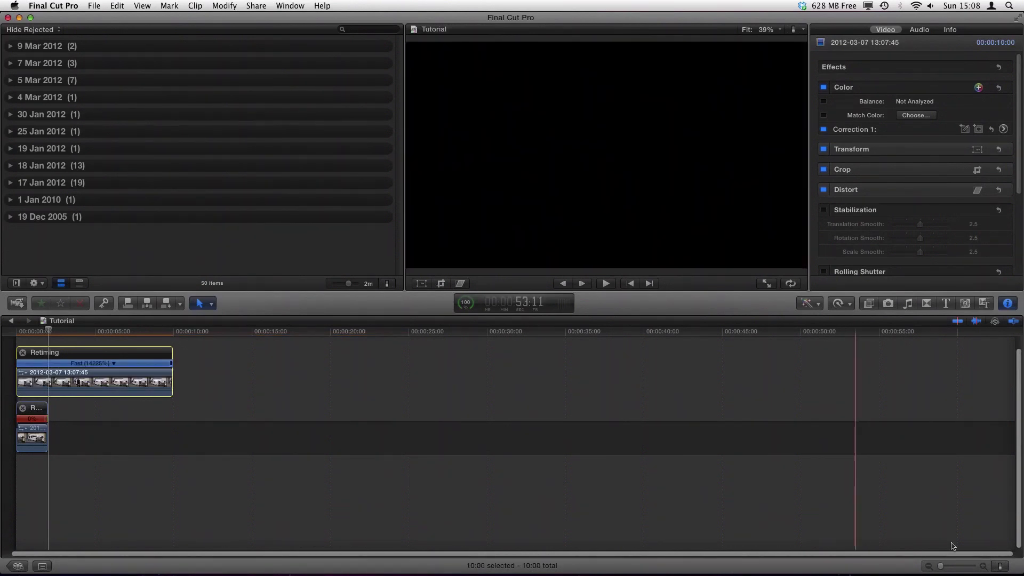
Extend the lower clip's Hold segment to a duration of 10:00, matching the end of the upper clip
{"action": "mouse_move", "coordinate": [942, 568]}
{"action": "left_mouse_down"}
{"action": "mouse_move", "coordinate": [966, 569]}
{"action": "mouse_move", "coordinate": [957, 568]}
{"action": "left_mouse_up"}
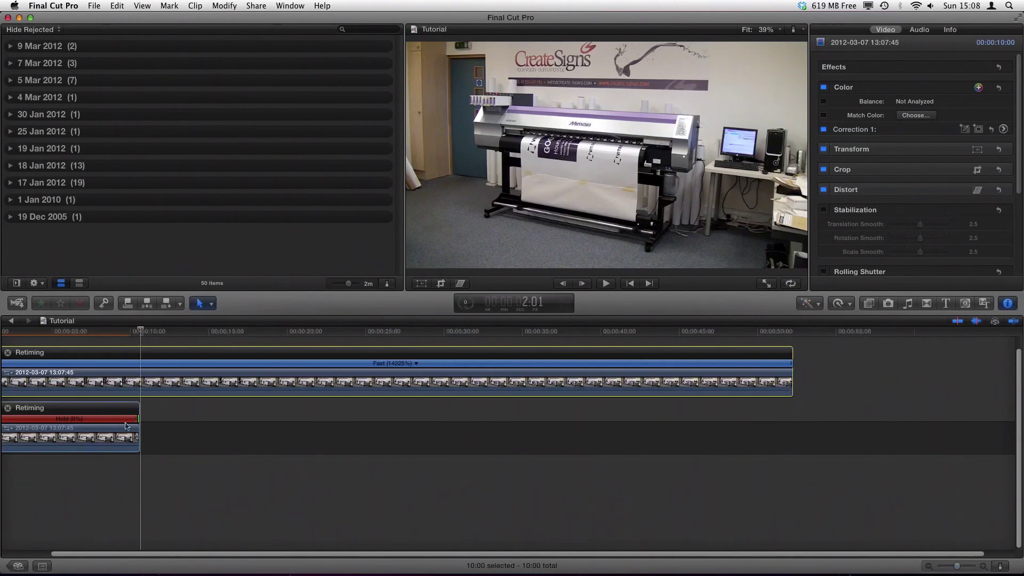
{"action": "left_click_drag", "start_coordinate": [137, 421], "coordinate": [789, 425]}
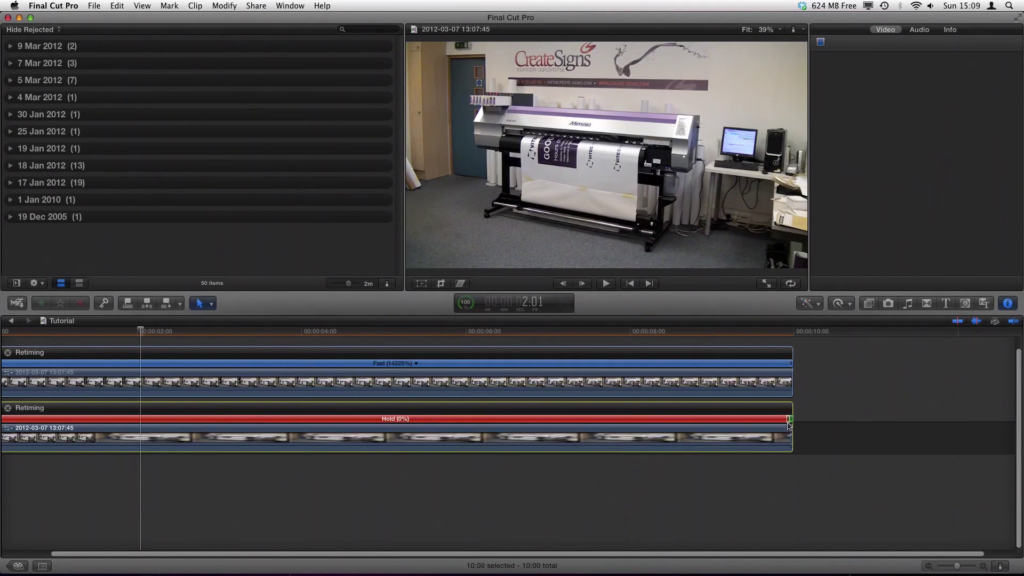
{"action": "key", "text": "super+minus"}
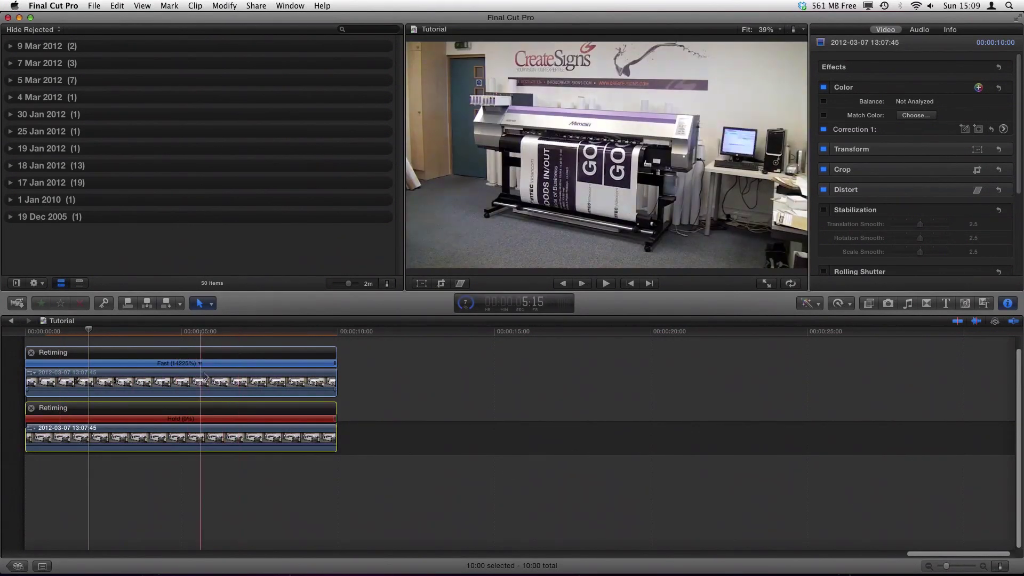
Hide the retiming bars on both the upper and lower clips
{"action": "left_click", "coordinate": [205, 375]}
{"action": "left_click", "coordinate": [31, 352]}
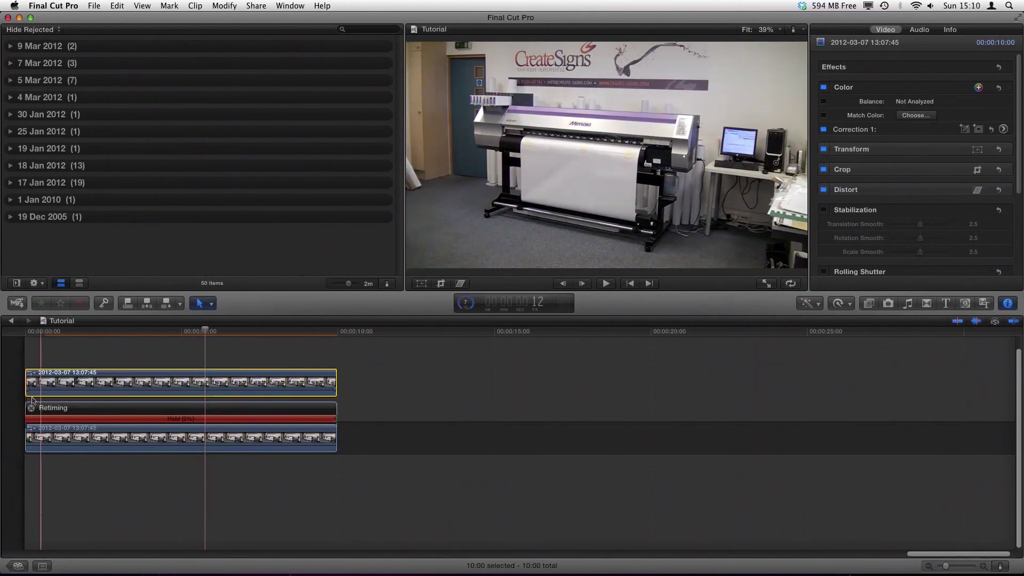
{"action": "left_click", "coordinate": [31, 407]}
Place the playhead at 4:00 and apply the Mask effect from the Effects browser to the upper clip
{"action": "left_click", "coordinate": [150, 396]}
{"action": "left_click", "coordinate": [869, 303]}
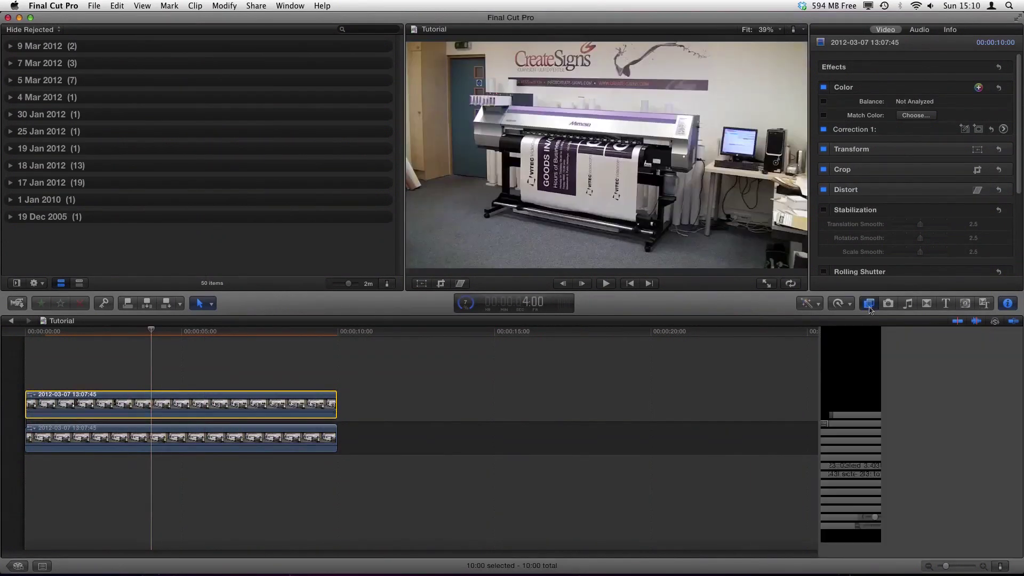
{"action": "left_click_drag", "start_coordinate": [978, 359], "coordinate": [201, 393]}
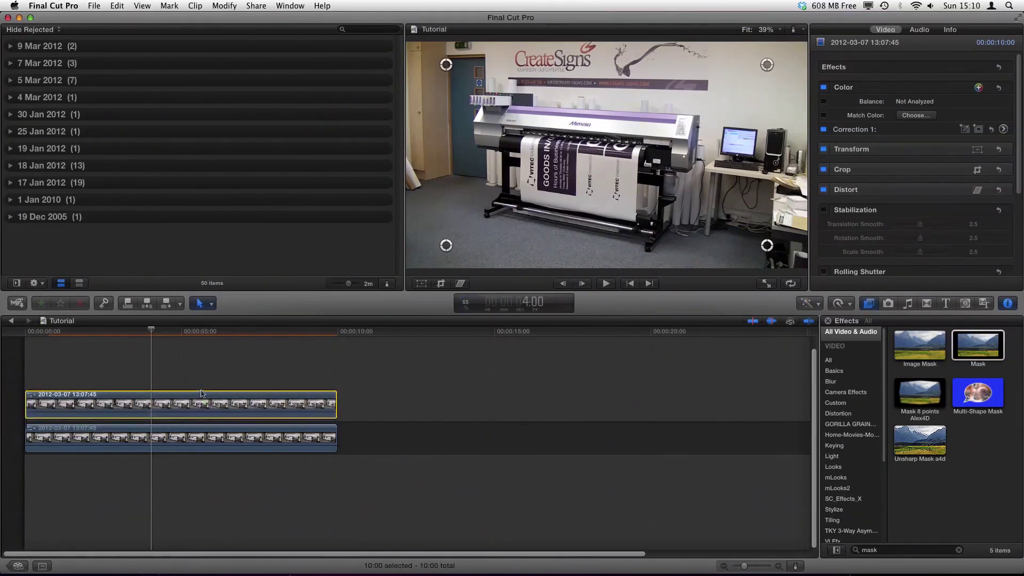
Shape the mask by fitting its four corner points closely around the printed banner on the printer
{"action": "left_click", "coordinate": [490, 95]}
{"action": "left_click_drag", "start_coordinate": [446, 65], "coordinate": [500, 96]}
{"action": "left_click_drag", "start_coordinate": [763, 70], "coordinate": [716, 110]}
{"action": "left_click_drag", "start_coordinate": [760, 247], "coordinate": [651, 249]}
{"action": "left_click_drag", "start_coordinate": [714, 112], "coordinate": [682, 140]}
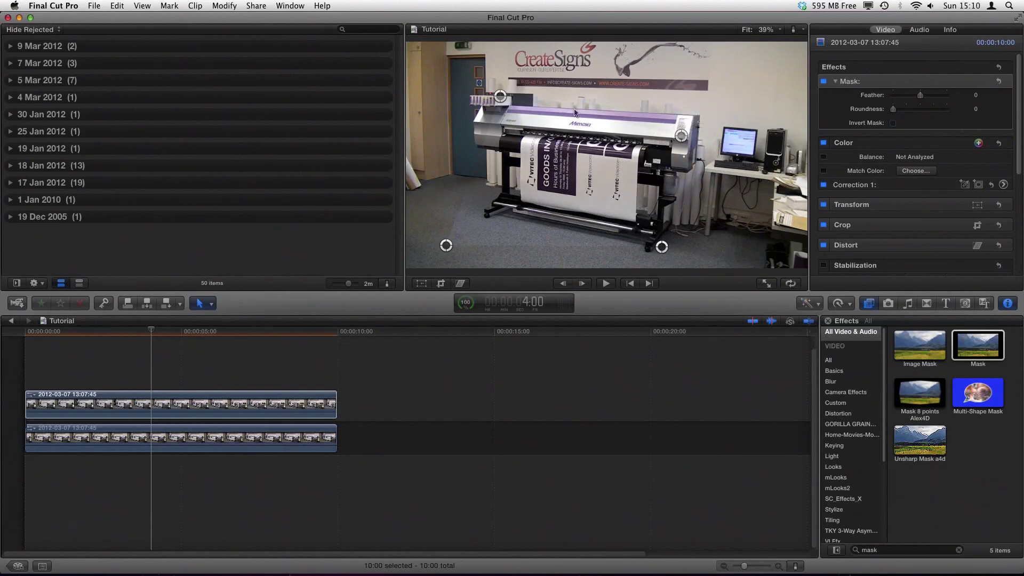
{"action": "left_click_drag", "start_coordinate": [500, 96], "coordinate": [497, 124]}
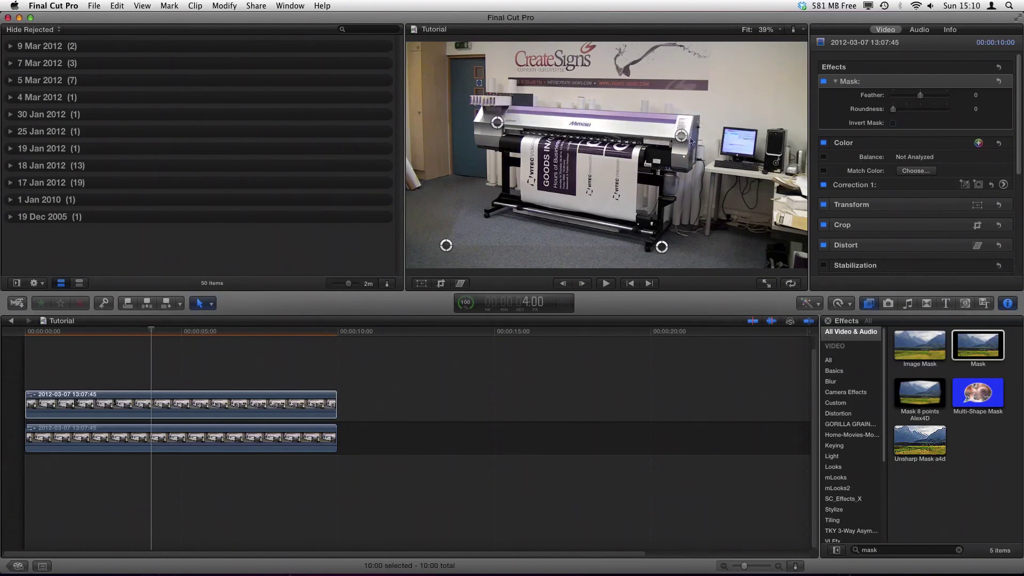
{"action": "left_click_drag", "start_coordinate": [445, 245], "coordinate": [499, 213]}
{"action": "left_click_drag", "start_coordinate": [501, 124], "coordinate": [519, 128]}
{"action": "left_click_drag", "start_coordinate": [500, 215], "coordinate": [511, 211]}
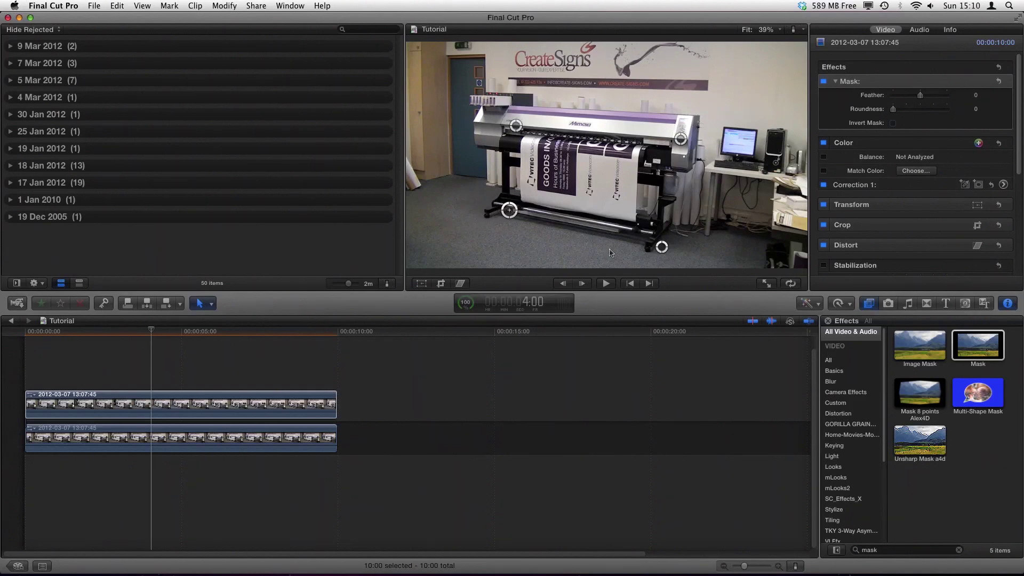
{"action": "left_click_drag", "start_coordinate": [661, 247], "coordinate": [644, 241]}
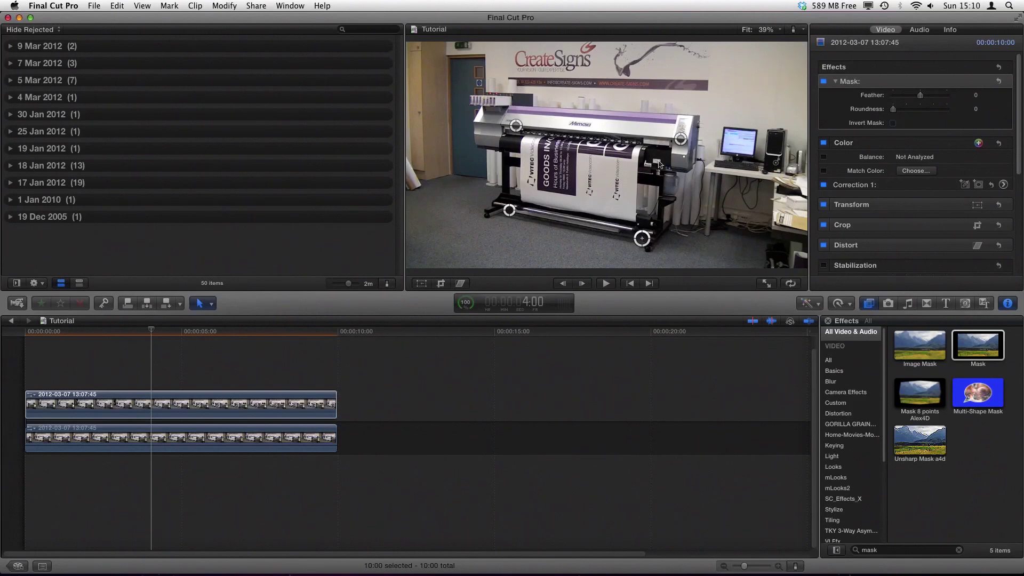
{"action": "left_click_drag", "start_coordinate": [680, 139], "coordinate": [657, 140]}
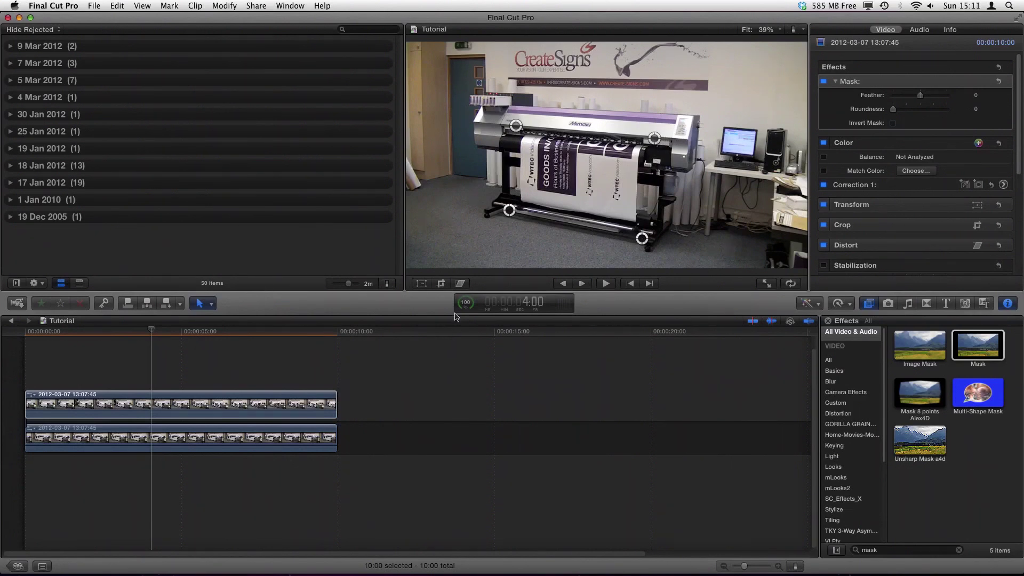
Check the masked banner area at 7:09 and preview the Mask effect on the selected upper clip
{"action": "left_click", "coordinate": [213, 405]}
{"action": "left_click_drag", "start_coordinate": [151, 330], "coordinate": [257, 352]}
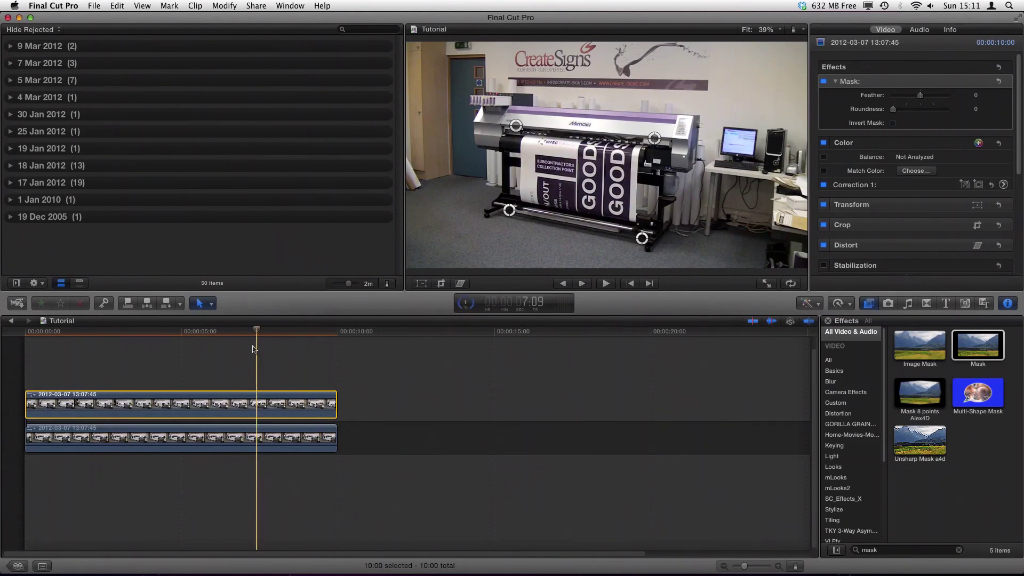
{"action": "left_click", "coordinate": [971, 344]}
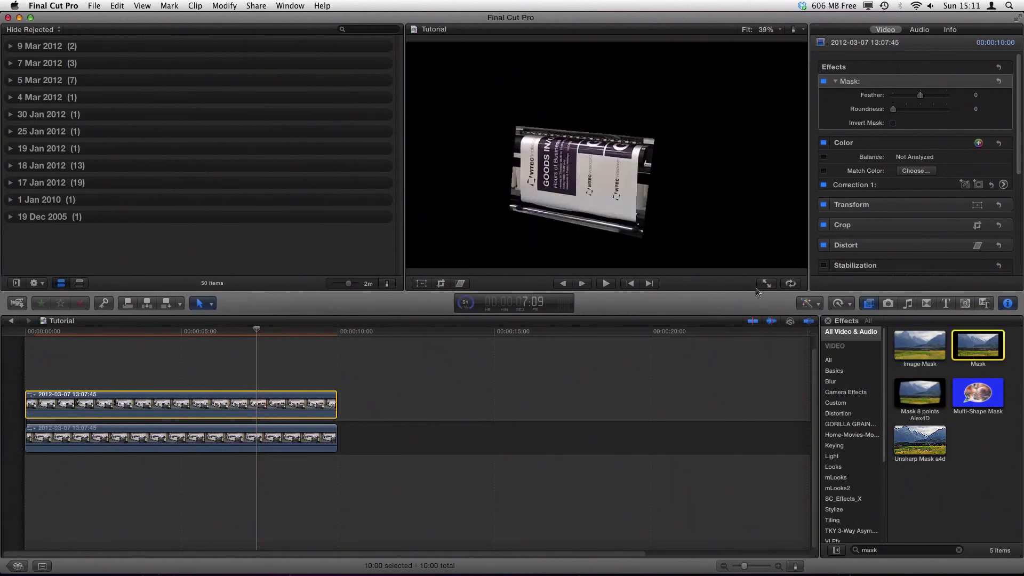